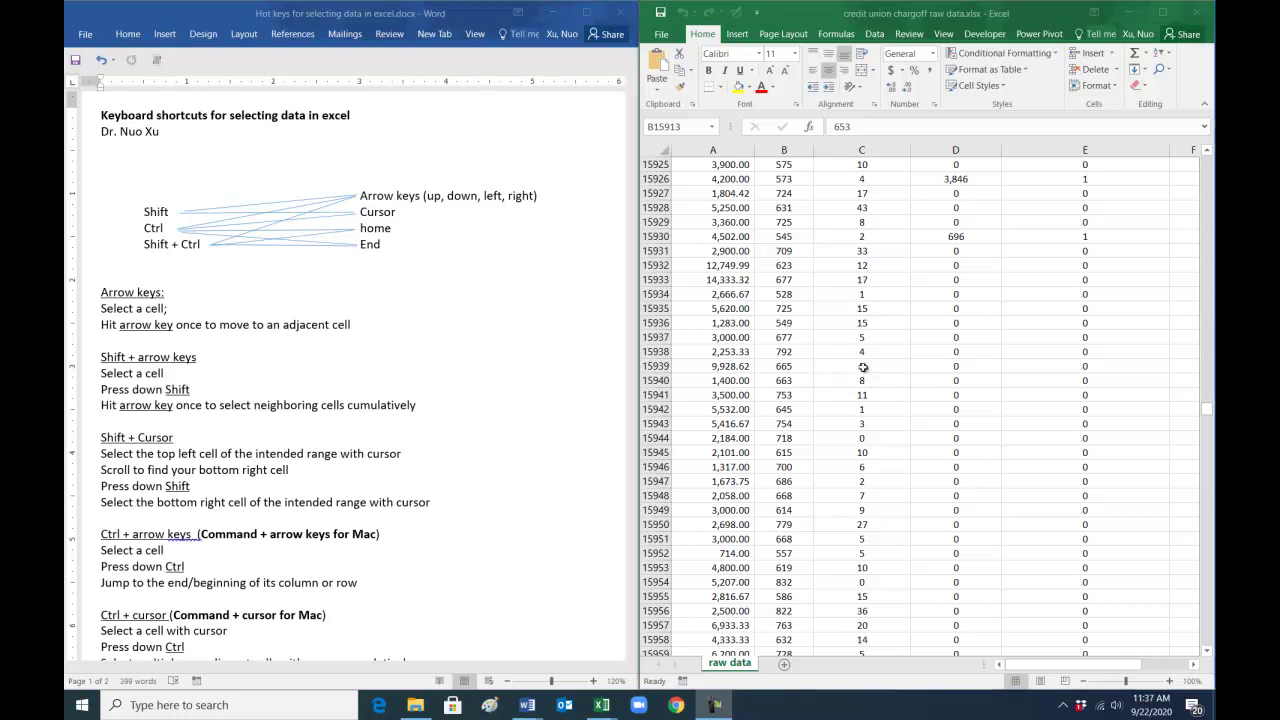
Step: Move the active cell one cell at a time from C15936 to the adjacent column and back, and down to C15939
left_click(864, 368)
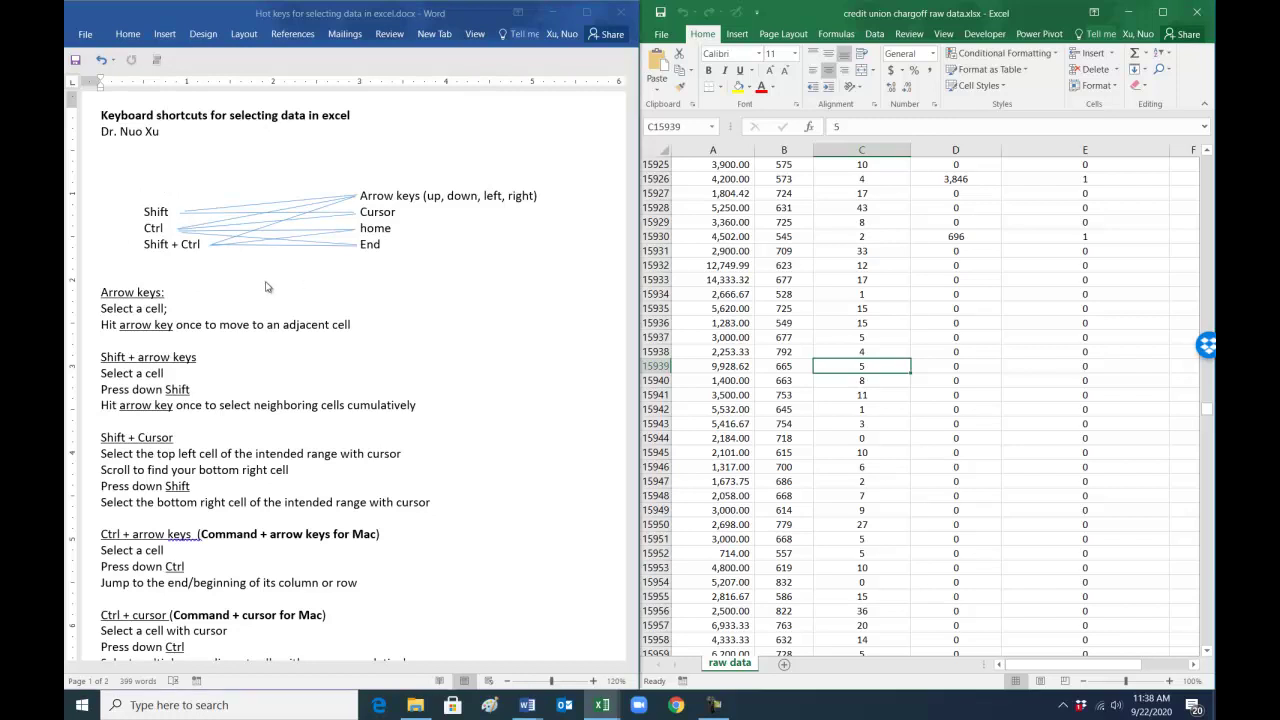
left_click(206, 297)
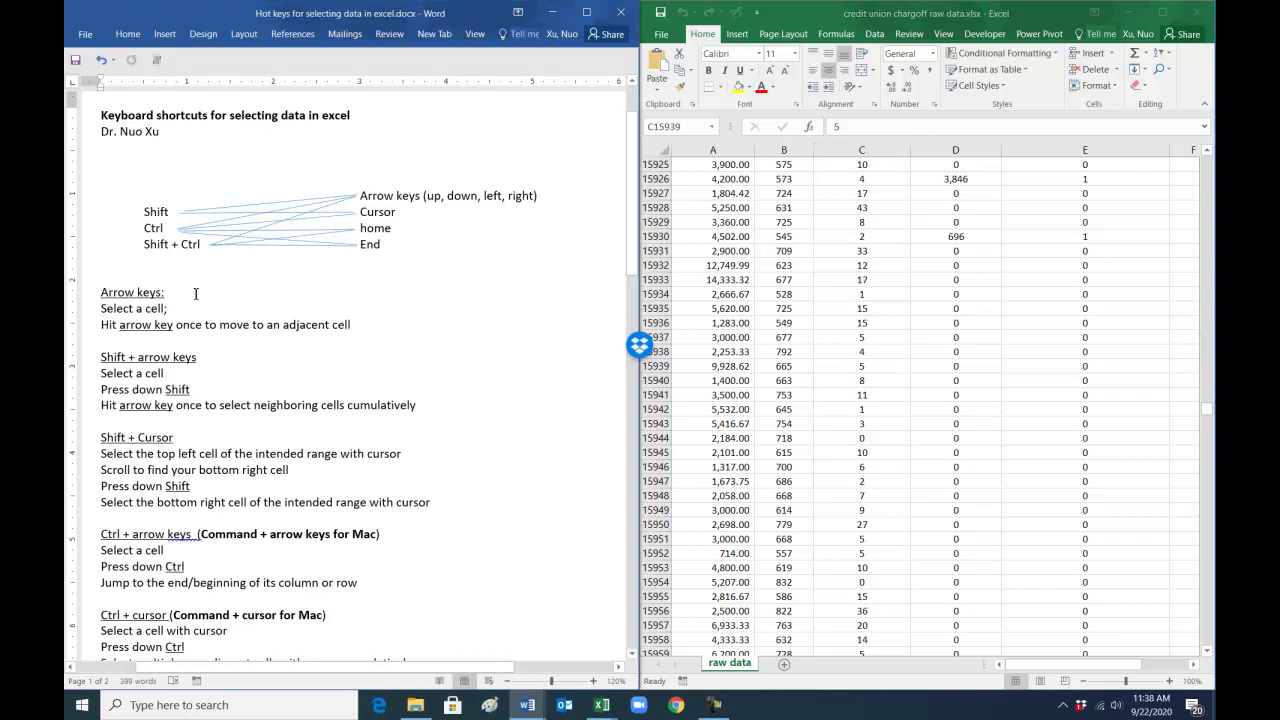
left_click(845, 363)
left_click(860, 326)
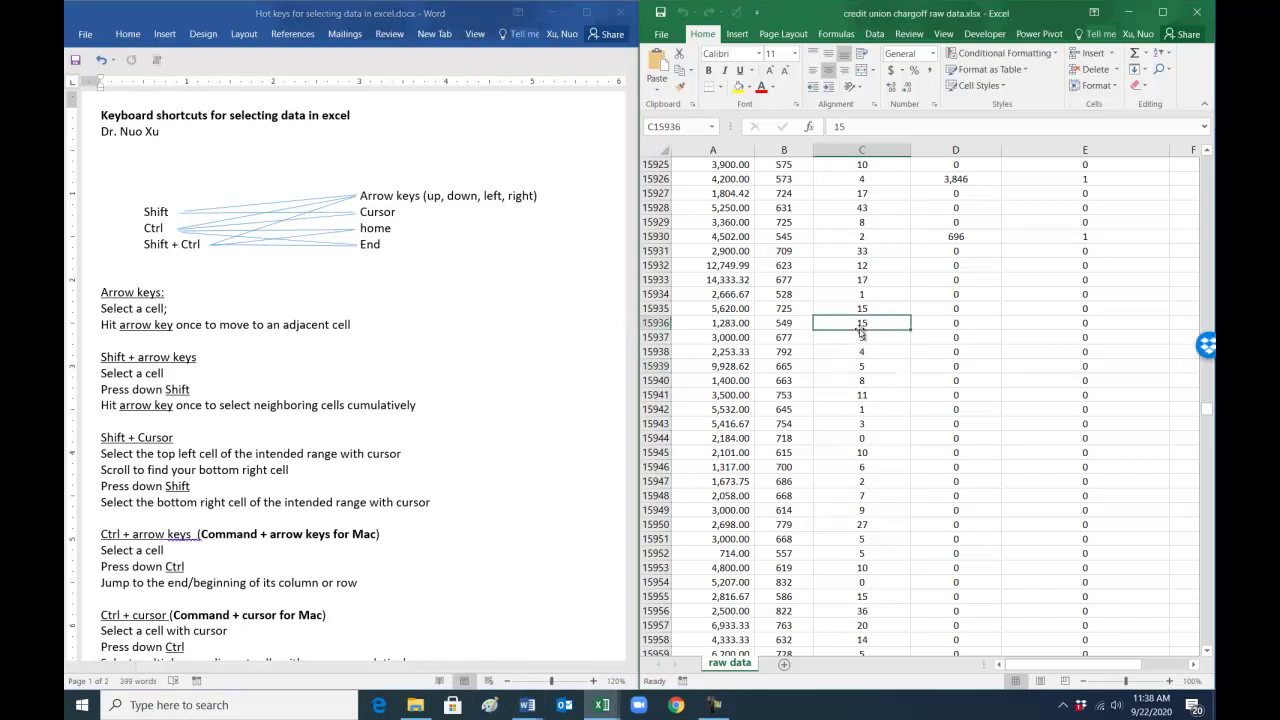
key("Right")
key("Left")
key("Down")
key("Down")
key("Down")
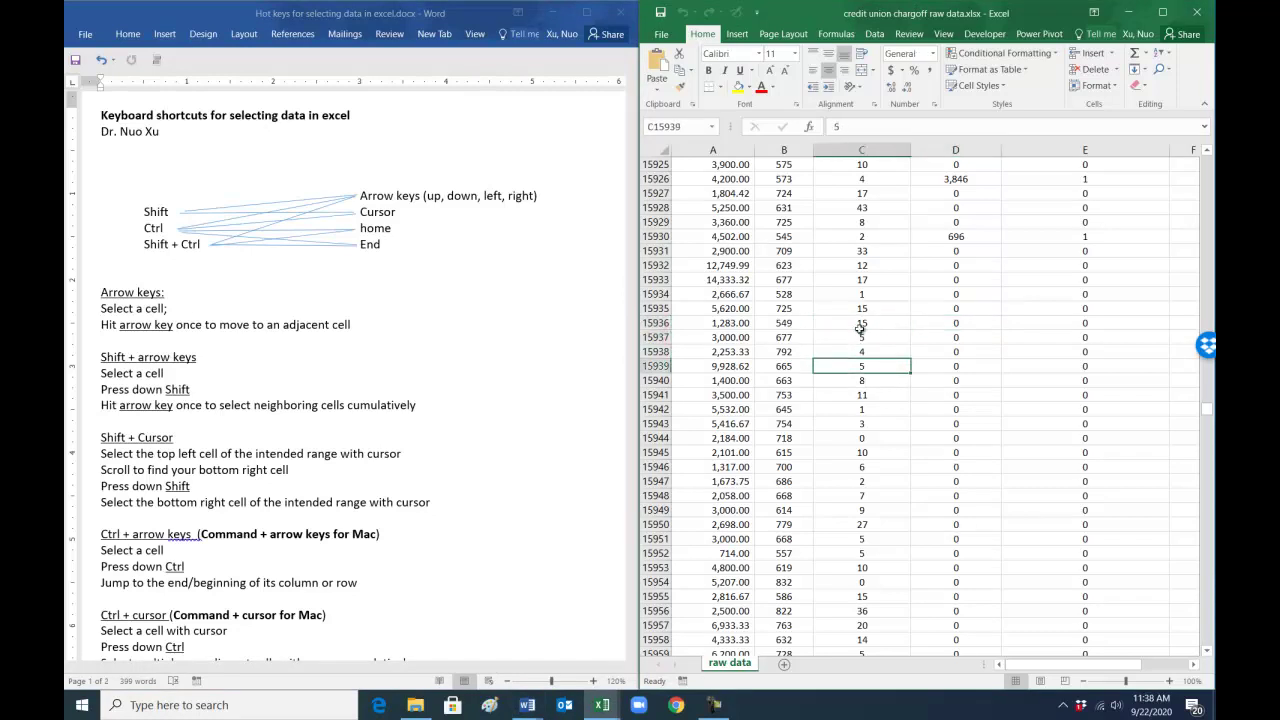
Step: Highlight the "Shift + arrow keys" heading in the Word notes, and extend the Excel selection from C15937 to cover C15937:E15939
left_click(240, 372)
left_click_drag(206, 358, 96, 358)
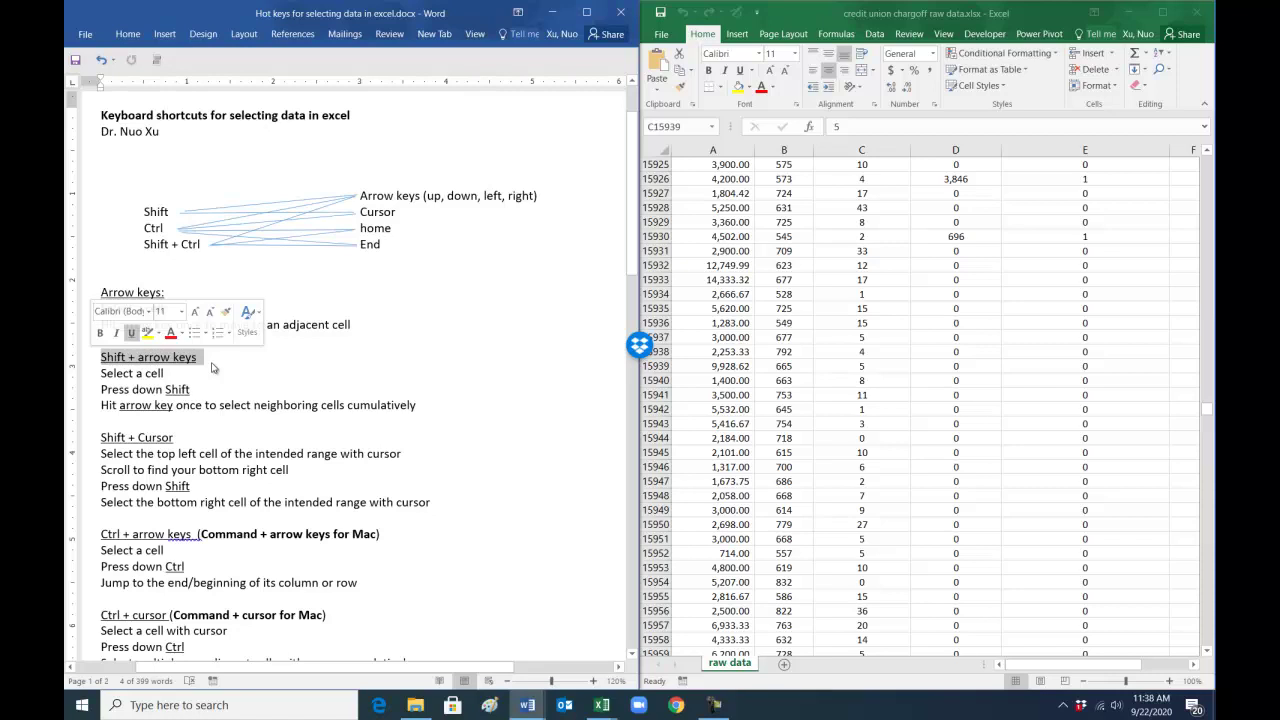
left_click(873, 337)
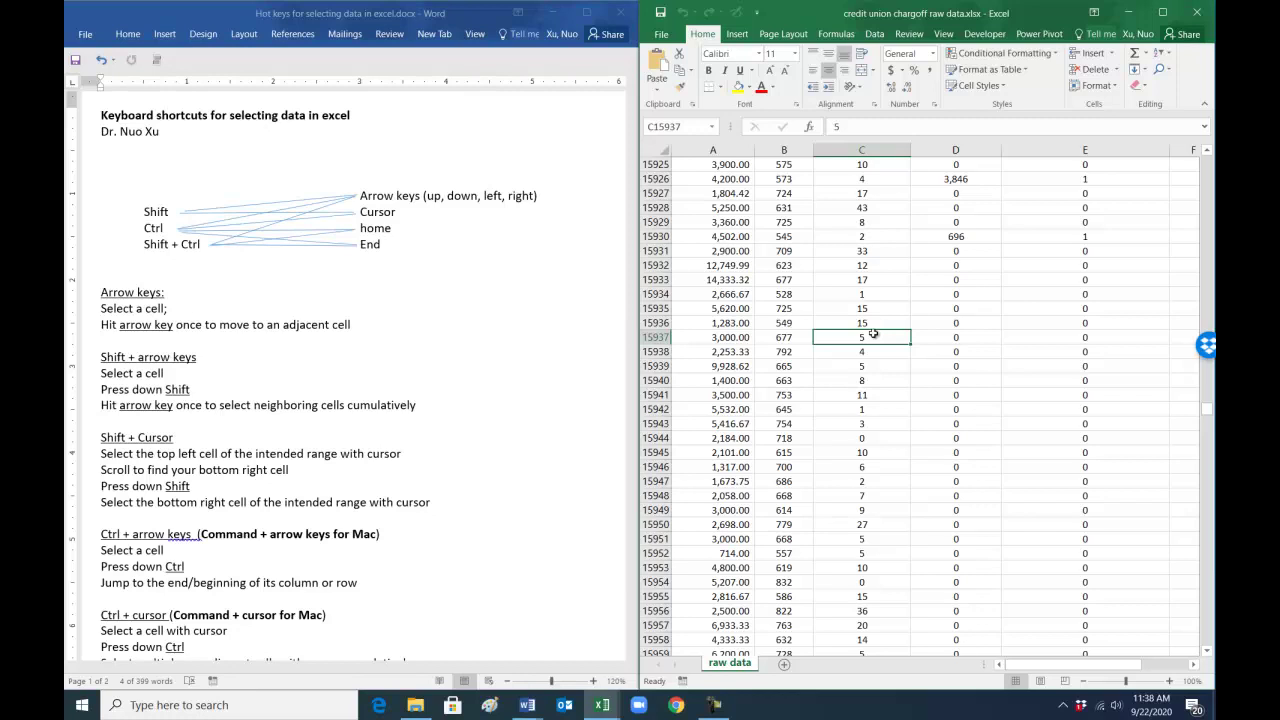
key("shift+Right")
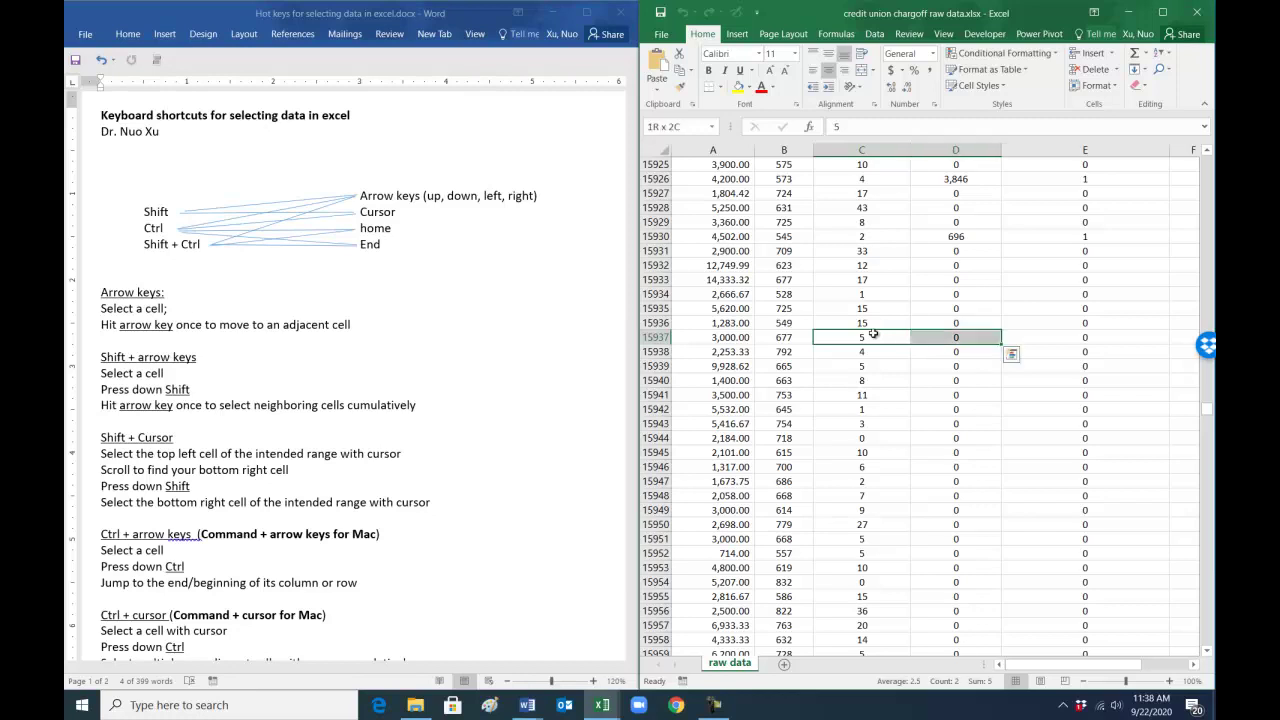
key("shift+Right")
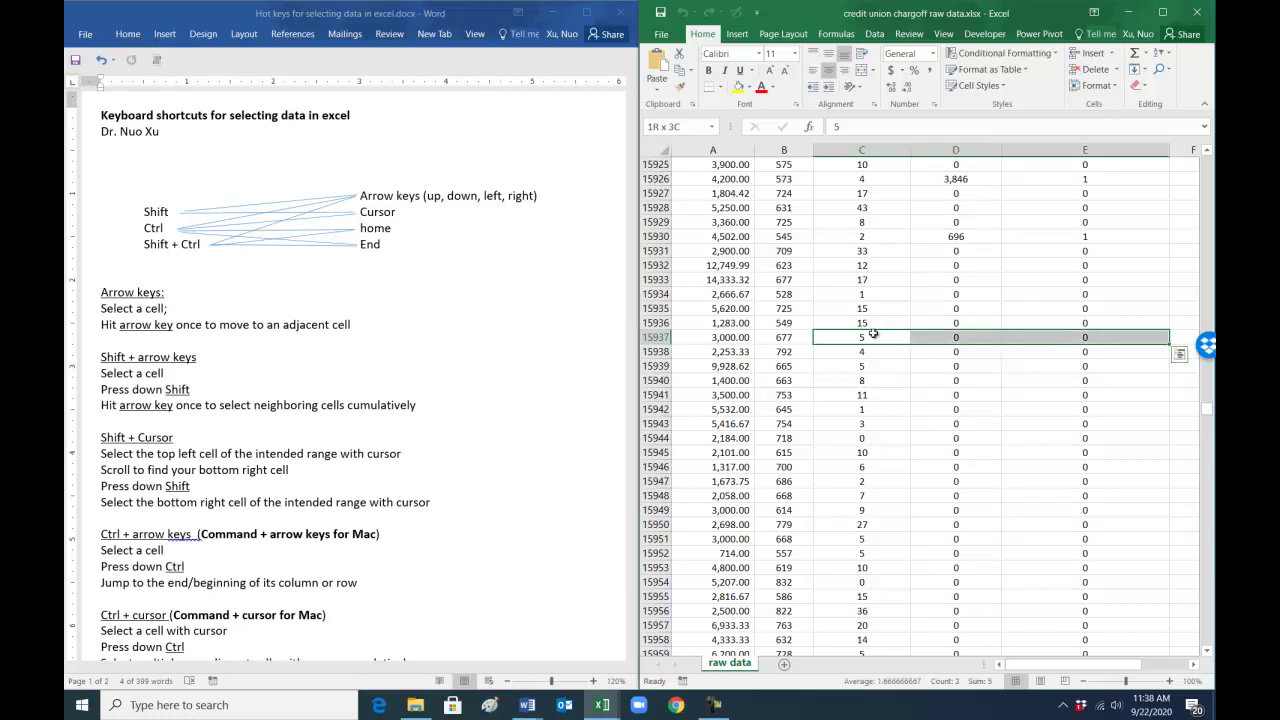
key("shift+Down")
key("shift+Down")
key("shift+Down")
key("shift+Down")
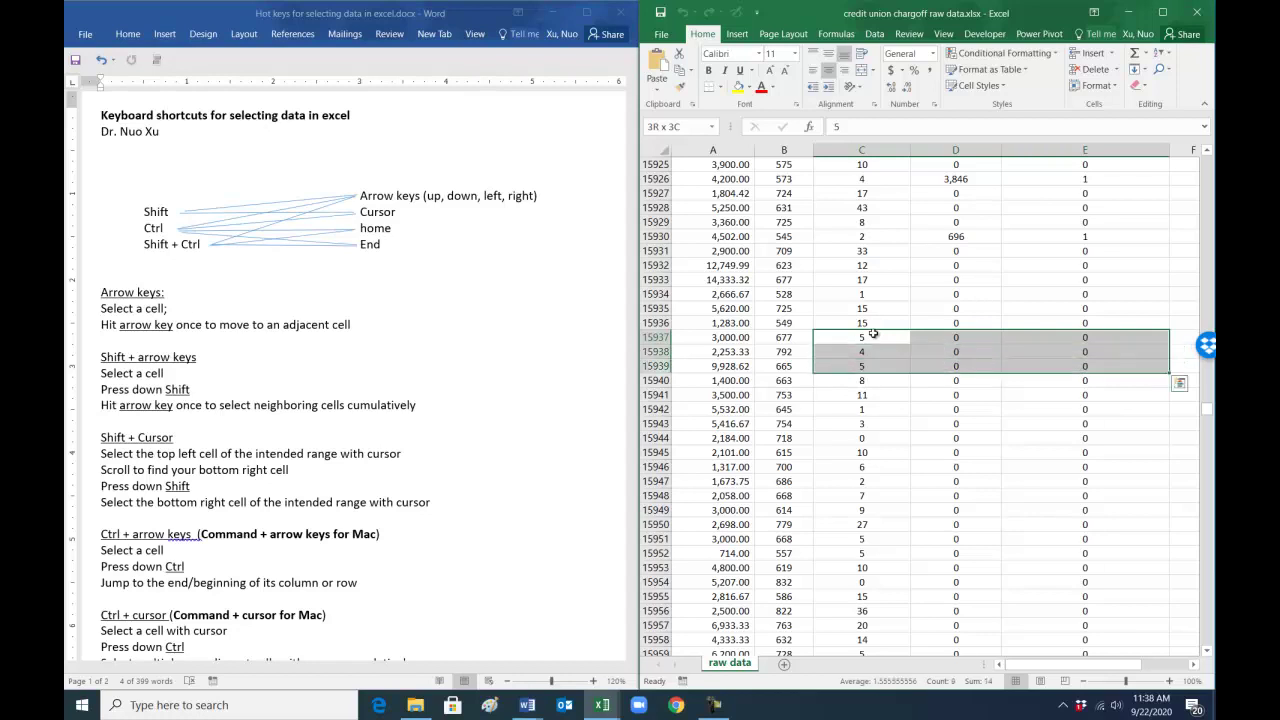
Step: Reshape the selection cell by cell, keeping C15937 as its anchor, until it covers B15934:C15937
key("shift+Up")
key("shift+Up")
key("shift+Up")
key("shift+Up")
key("shift+Up")
key("shift+Up")
key("shift+Up")
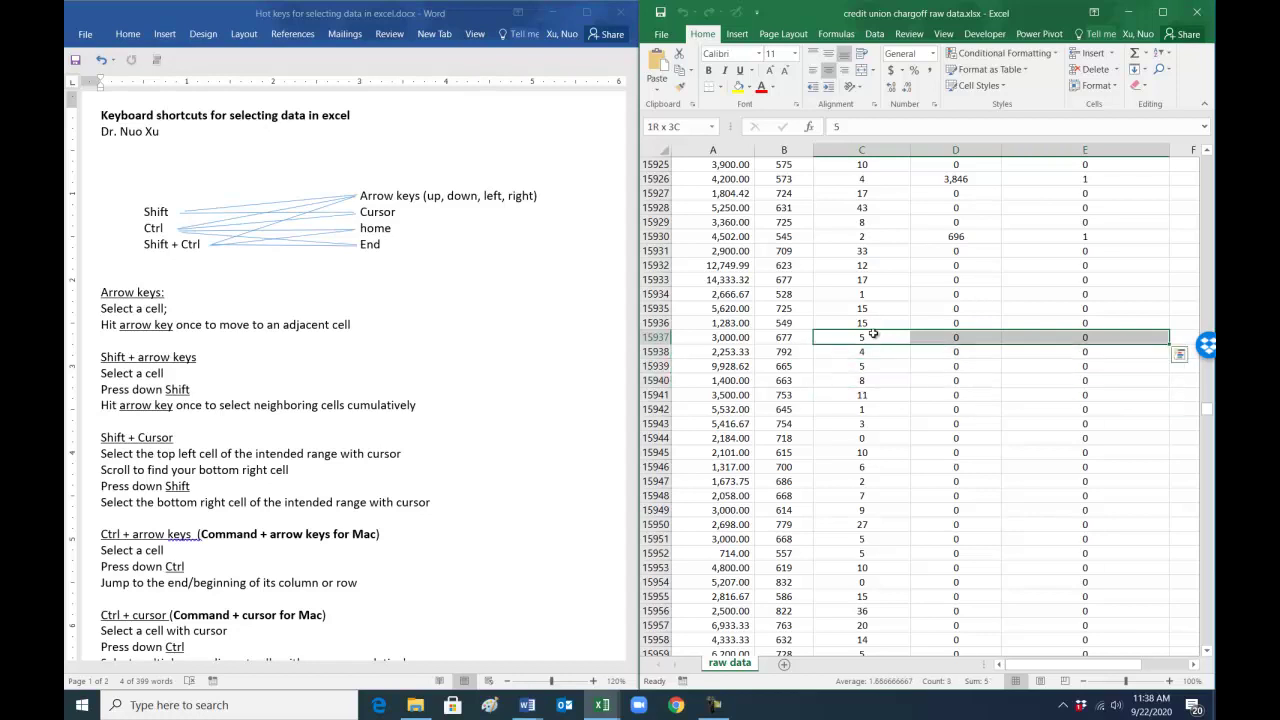
key("shift+Left")
key("shift+Left")
key("shift+Left")
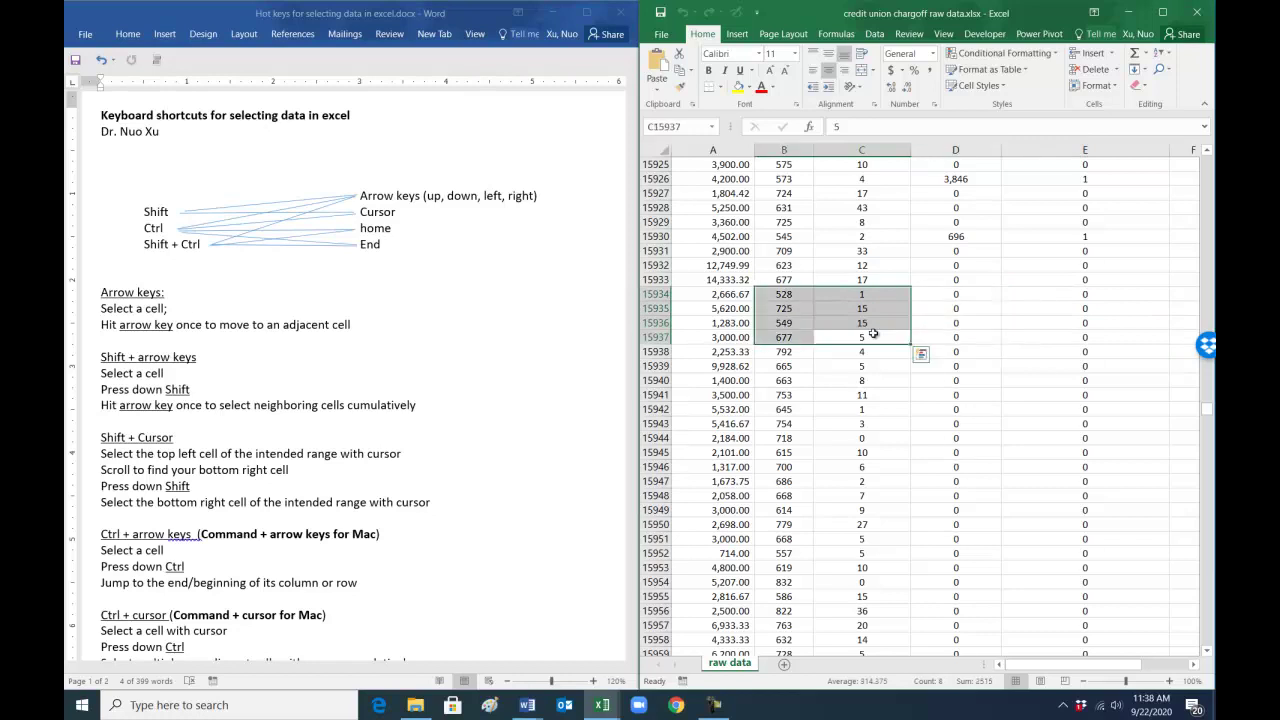
Step: Place the text cursor at "Shift + Cursor" in the Word notes, and select the range B15932:E16094 in Excel by its two corner cells
left_click(321, 445)
left_click(224, 443)
scroll(224, 443, "down", 1)
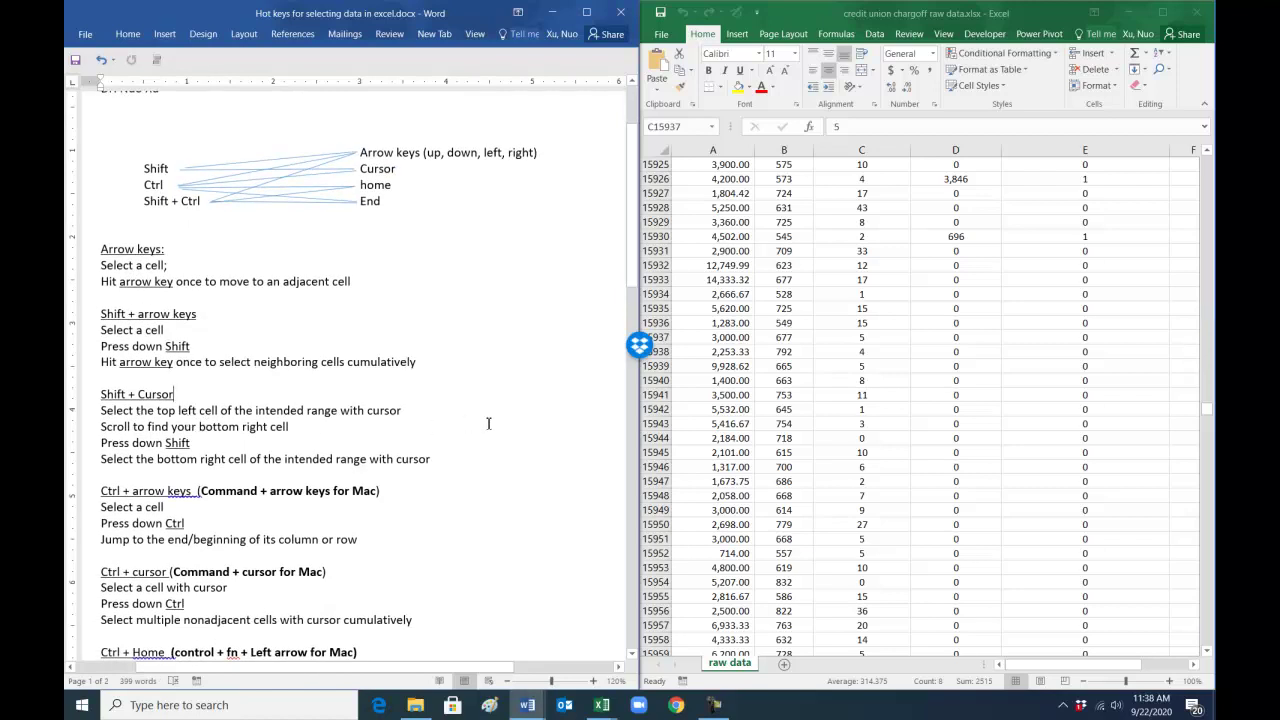
left_click(787, 292, "shift")
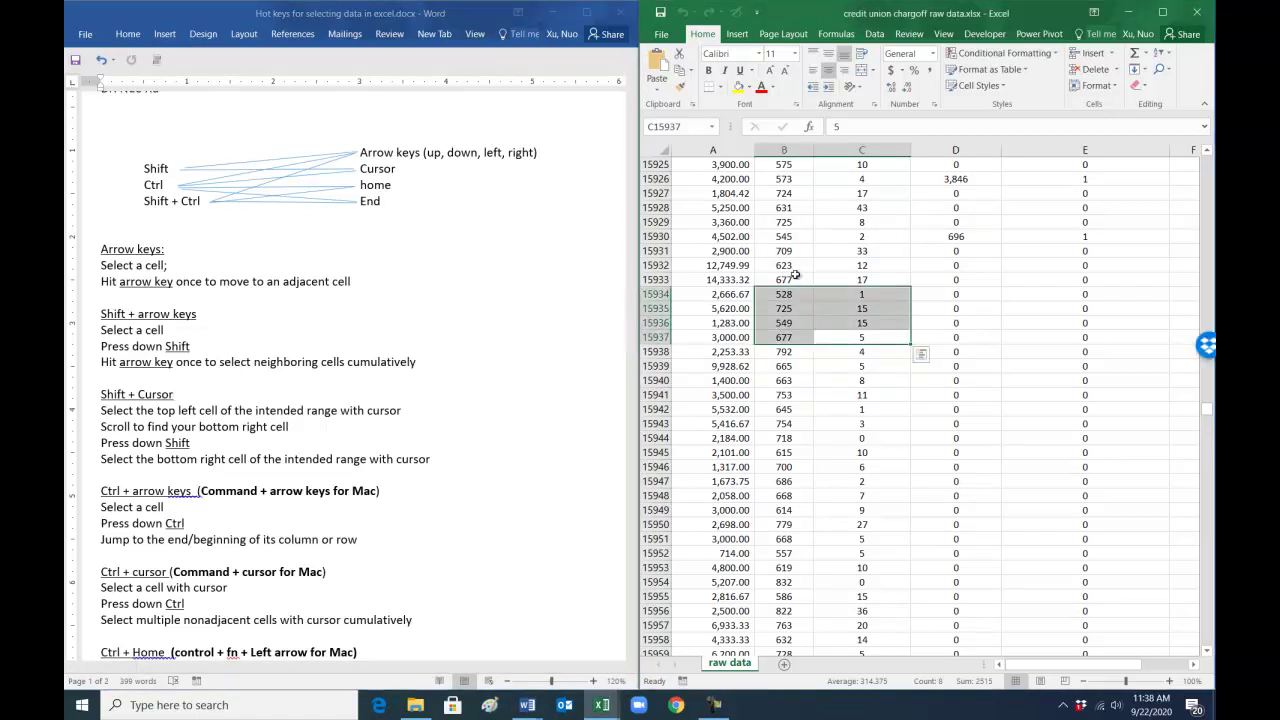
left_click(787, 266)
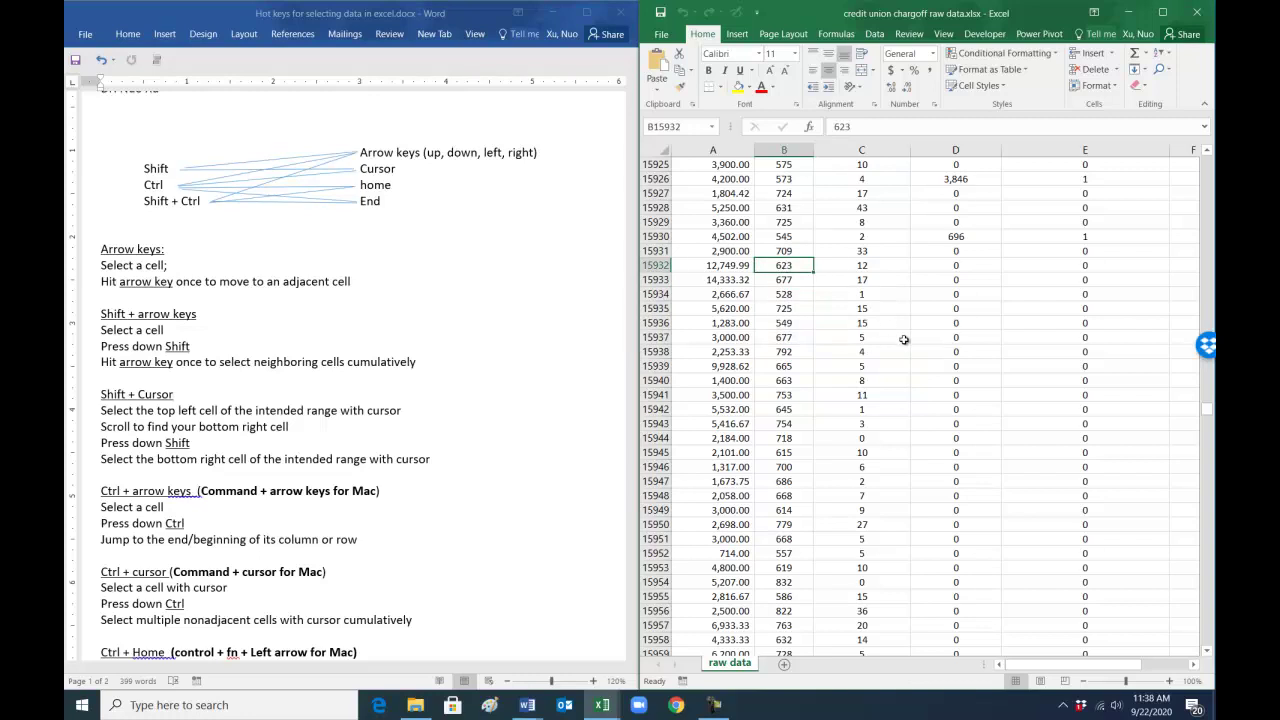
scroll(904, 340, "down", 5)
scroll(904, 340, "down", 17)
scroll(904, 340, "down", 20)
scroll(904, 340, "down", 4)
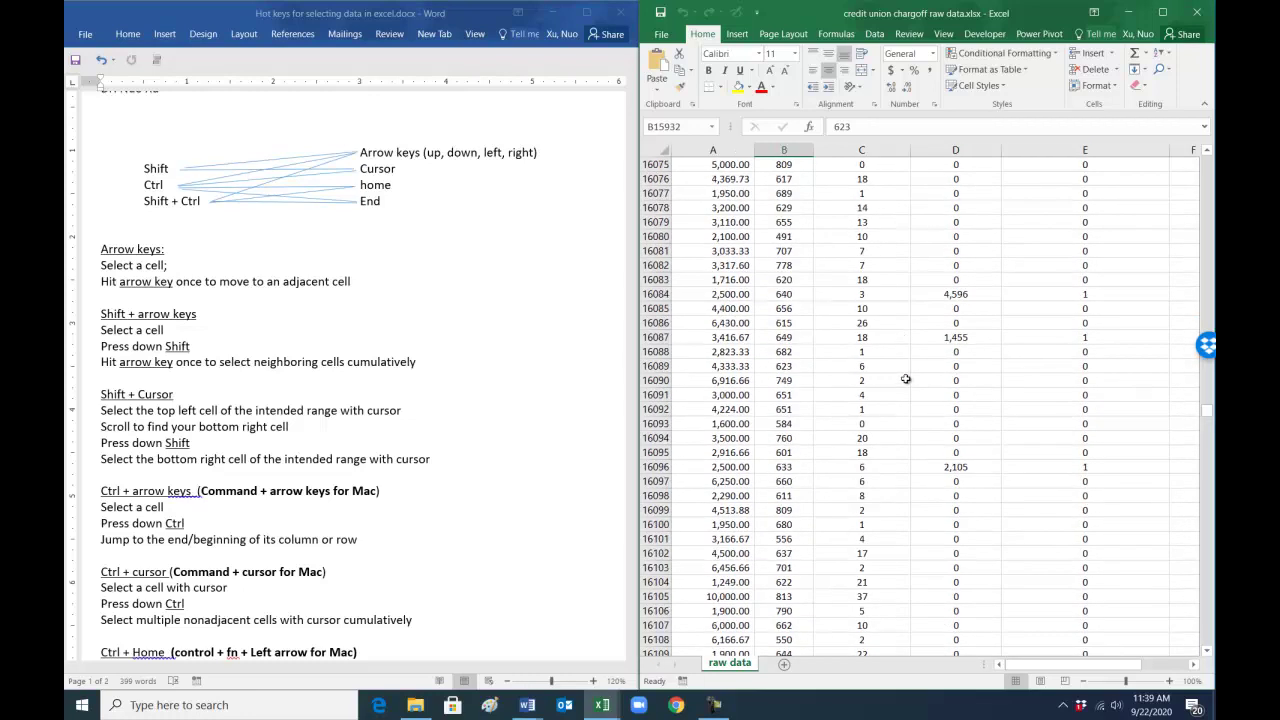
left_click(1087, 438, "shift")
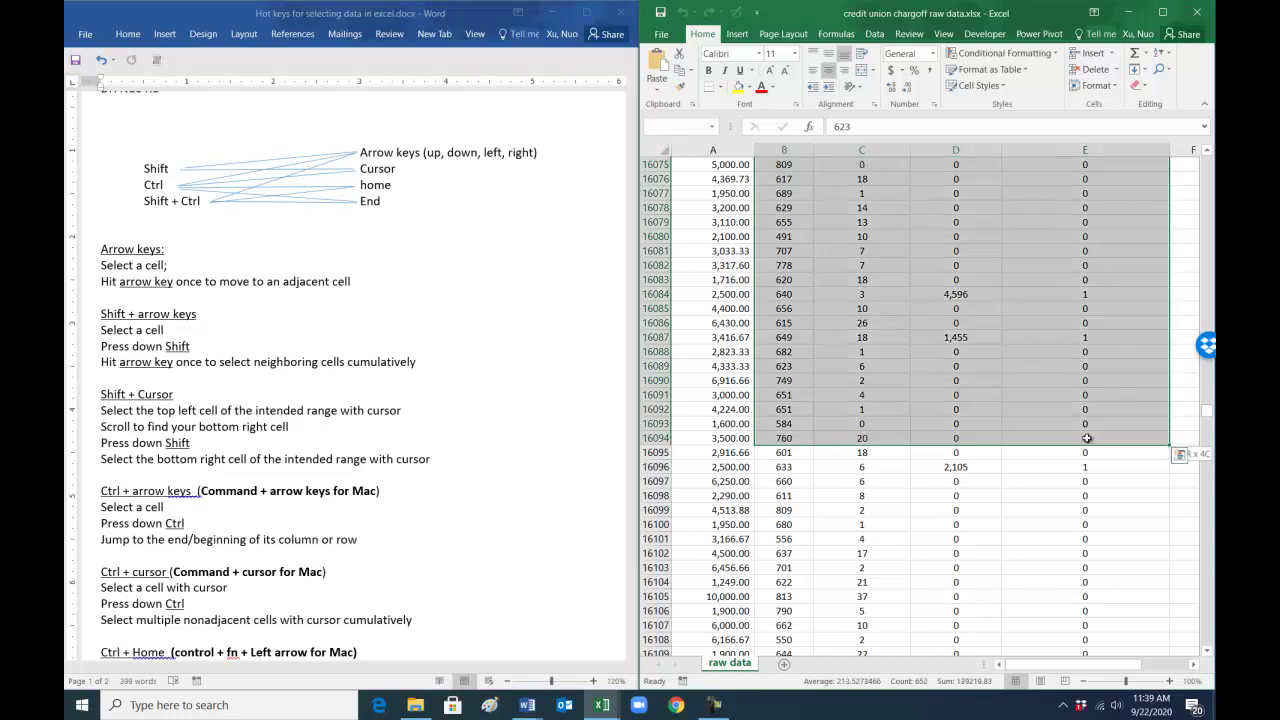
scroll(999, 507, "up", 5)
scroll(999, 507, "up", 20)
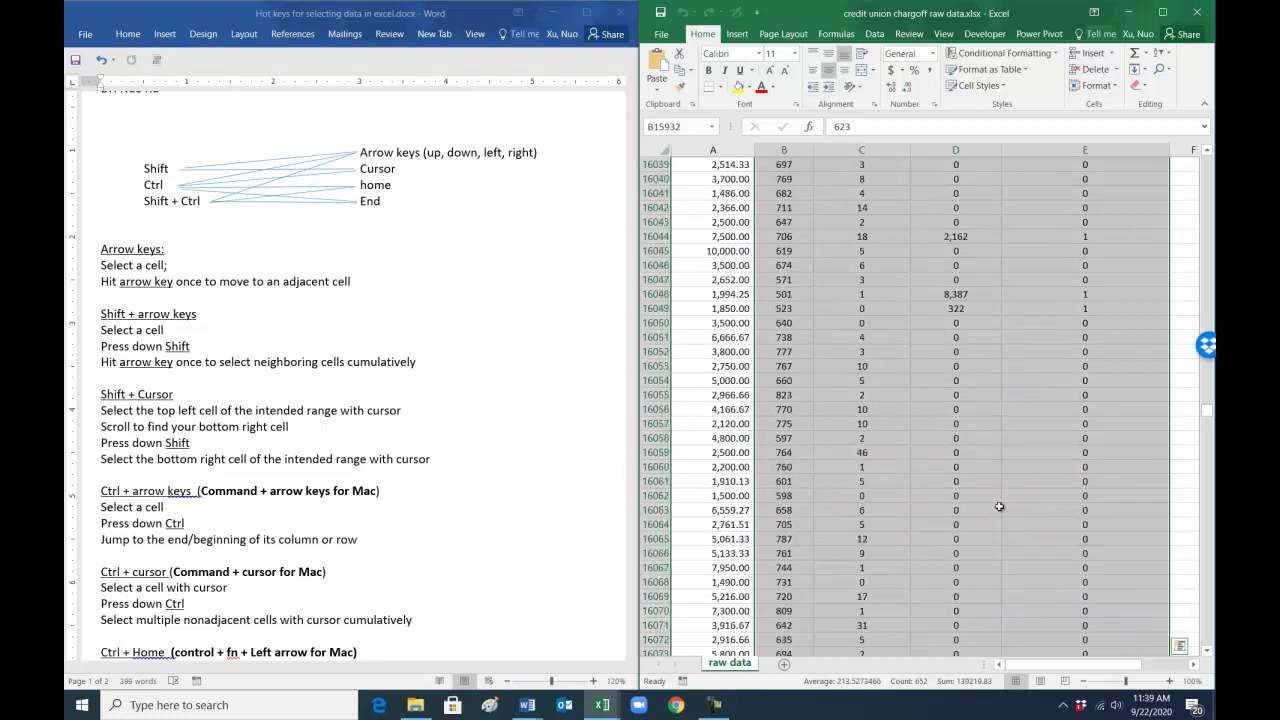
scroll(999, 507, "up", 20)
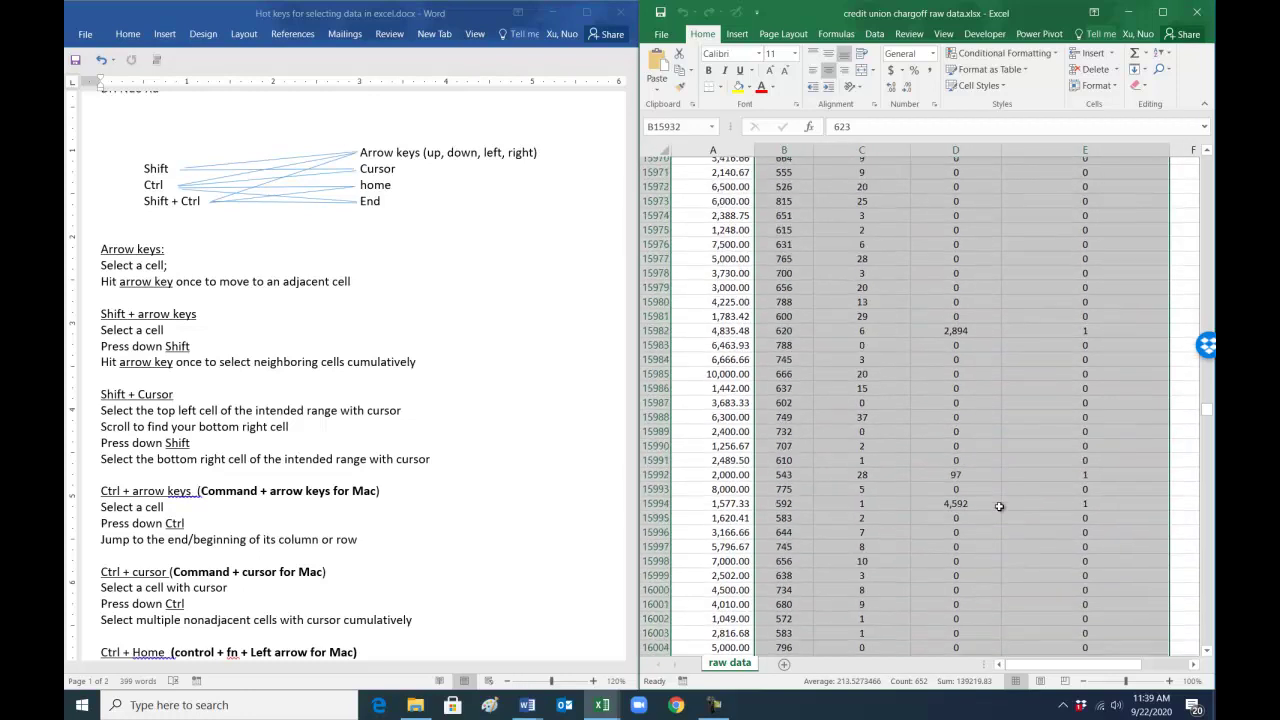
Step: Jump from C15939 to the column header C1, and down past each block edge to the last data cell, C30795
scroll(995, 505, "down", 2)
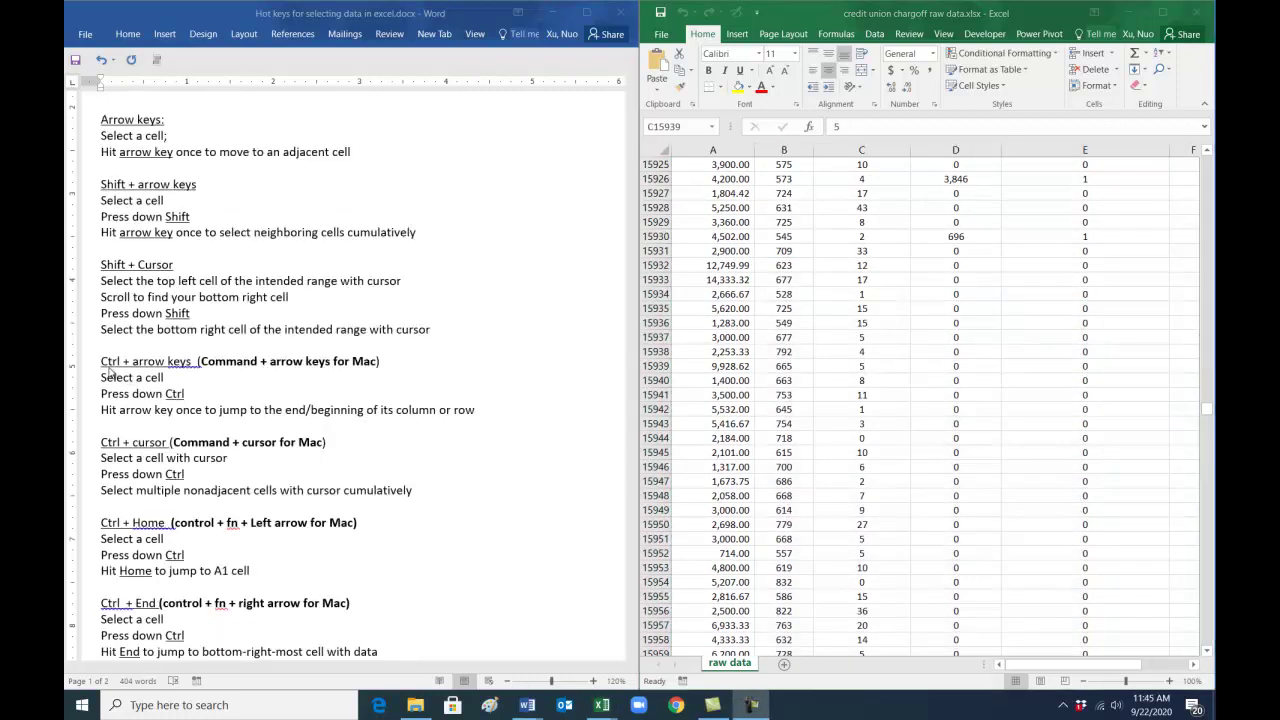
left_click(882, 365)
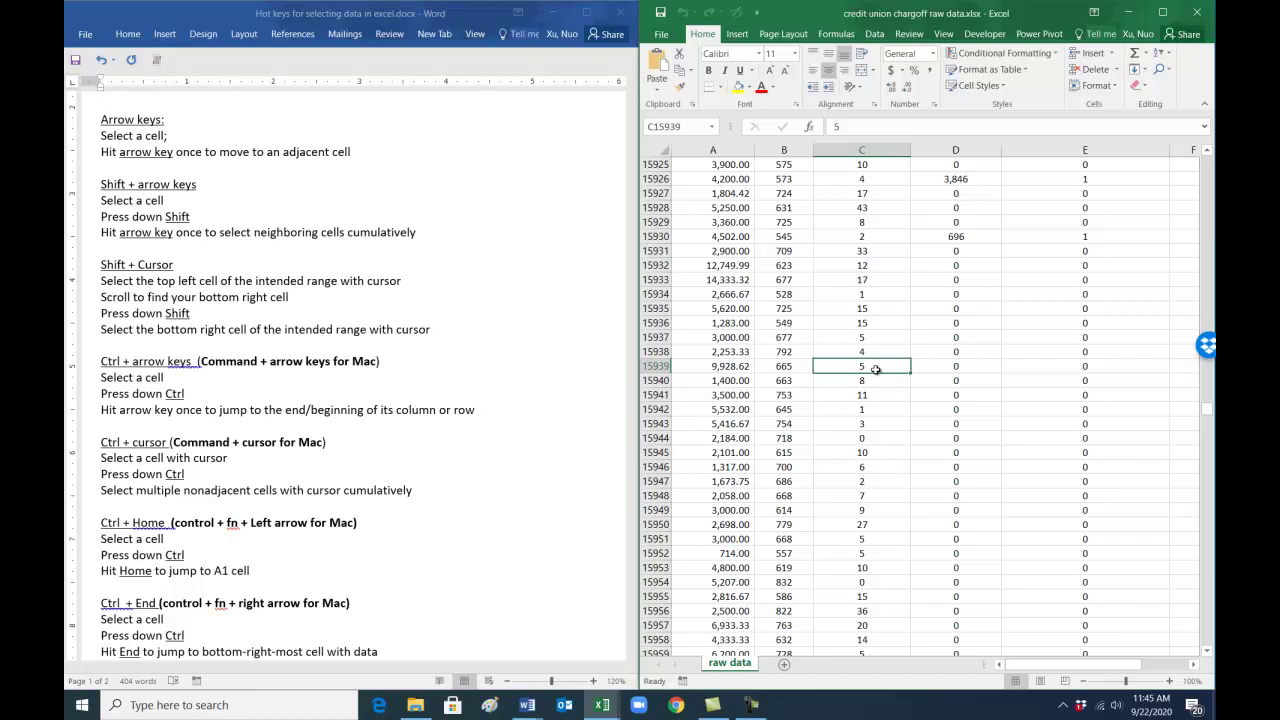
key("ctrl+Up")
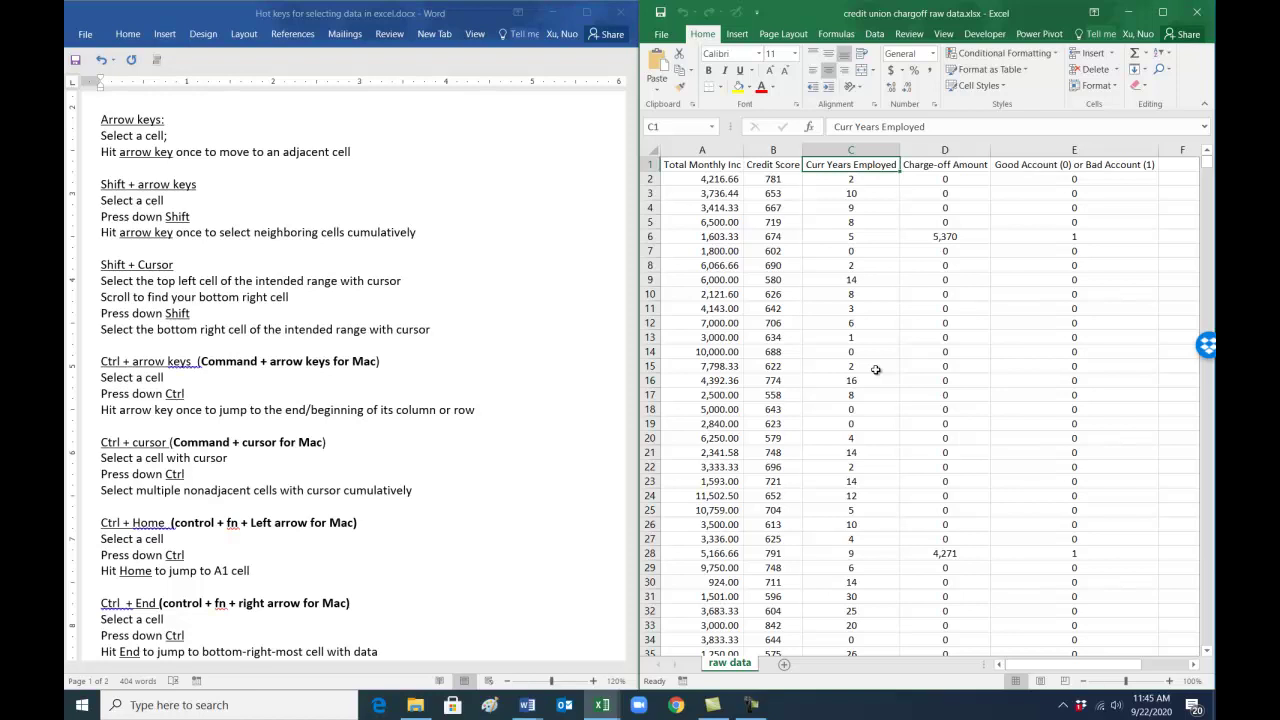
key("ctrl+Down")
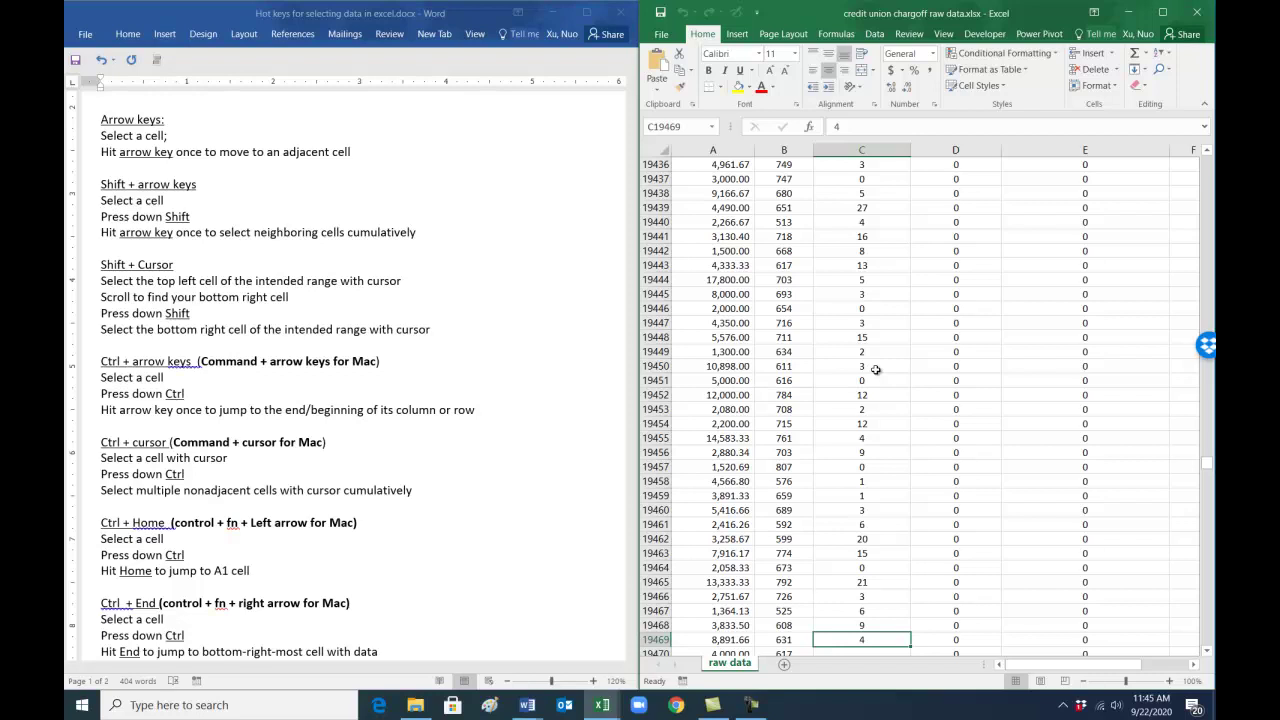
key("ctrl+Down")
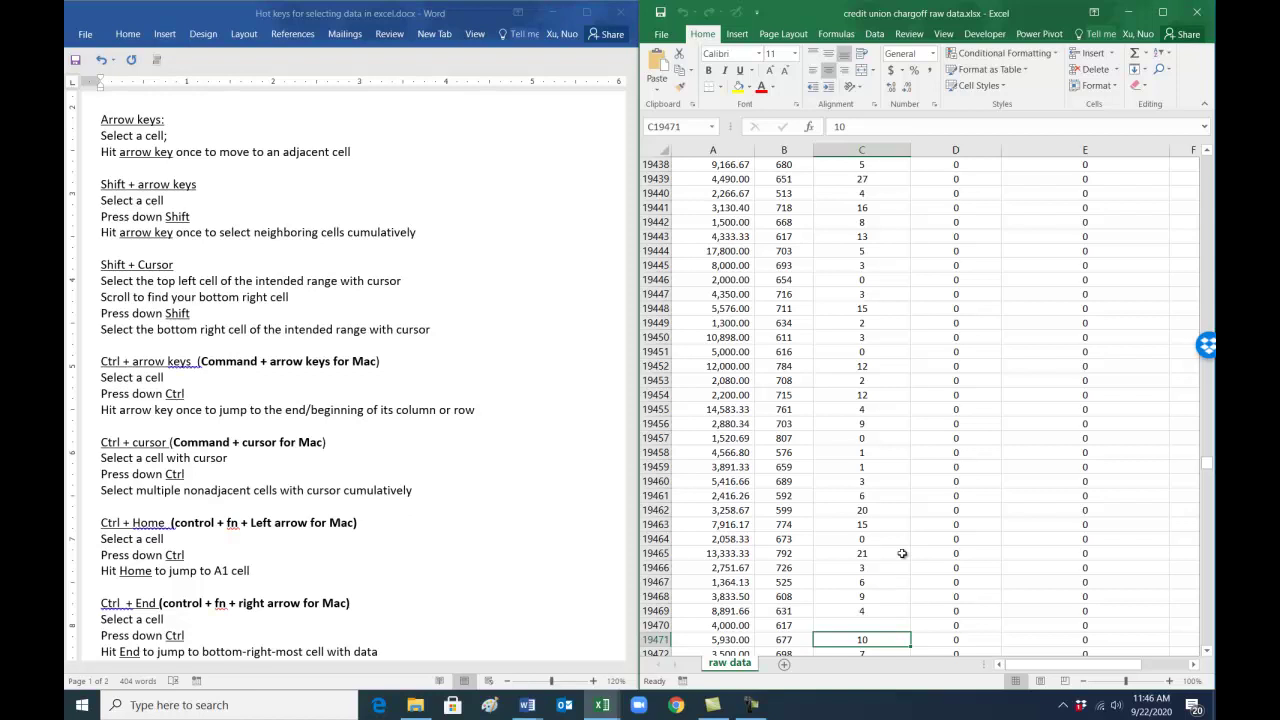
key("ctrl+Down")
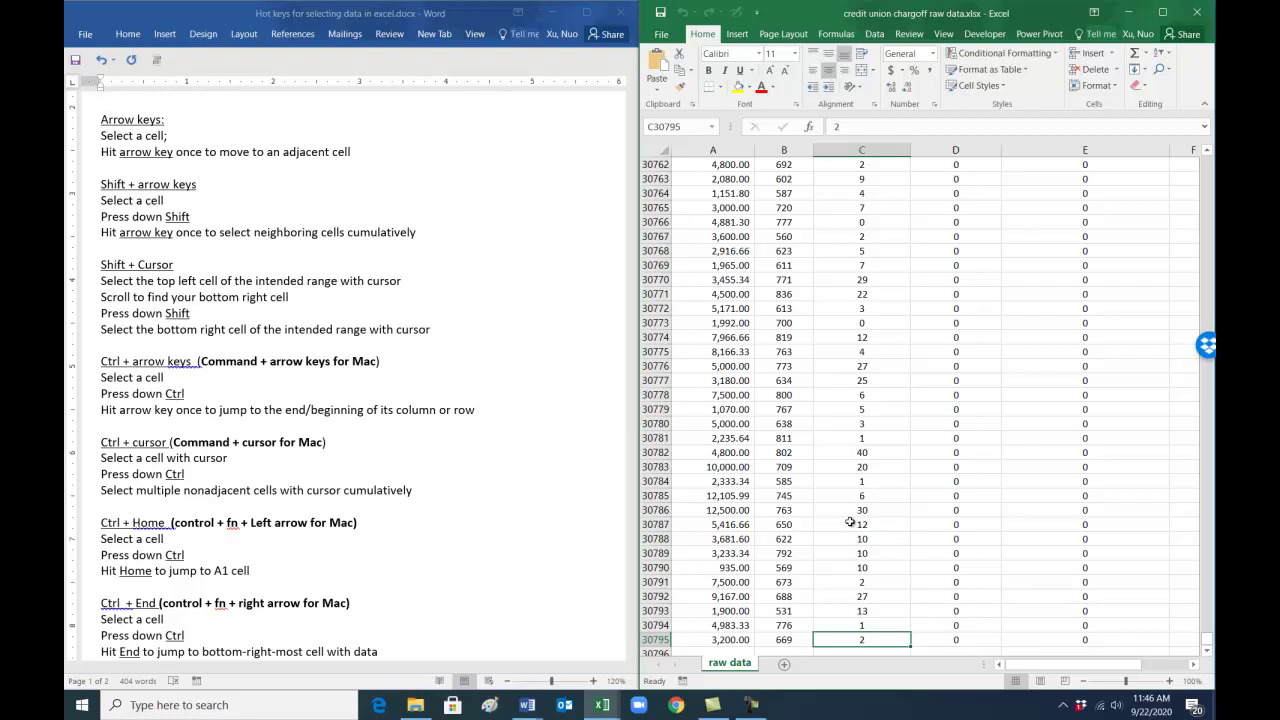
Step: Jump from D30775 to the last cell of the Charge-off Amount column, D30795, and up to its header D1
left_click(958, 354)
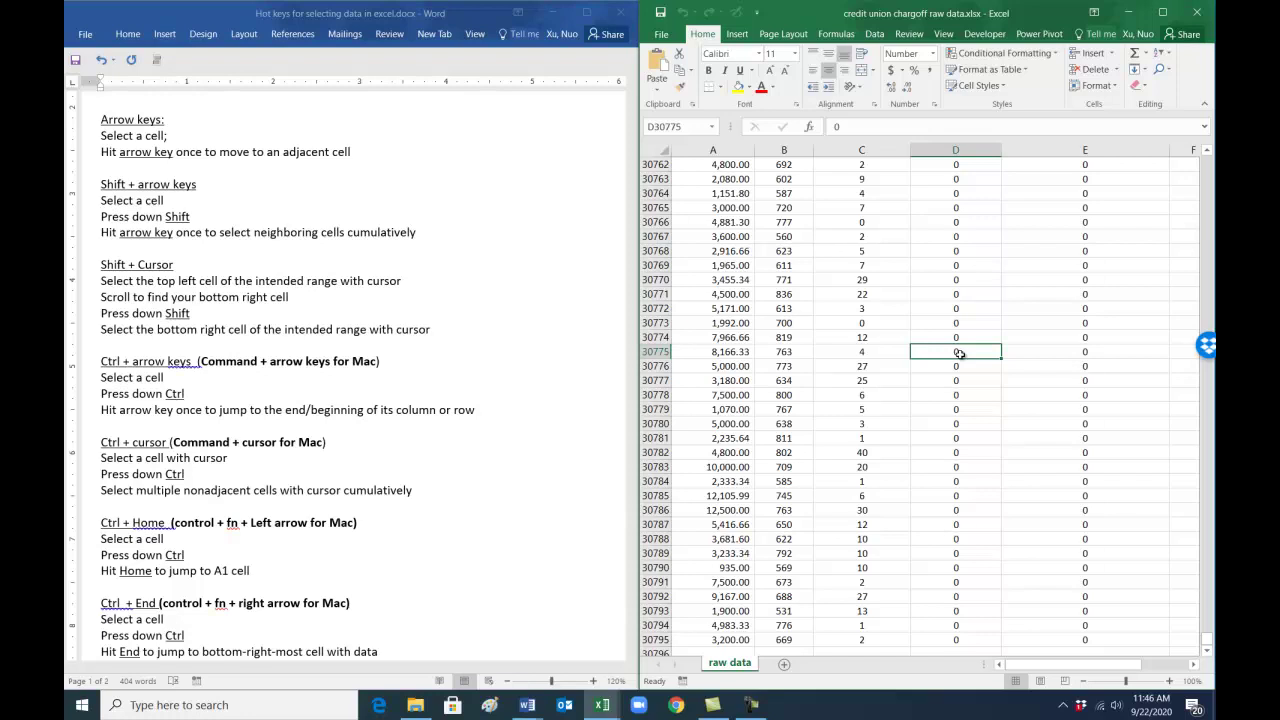
key("ctrl+Down")
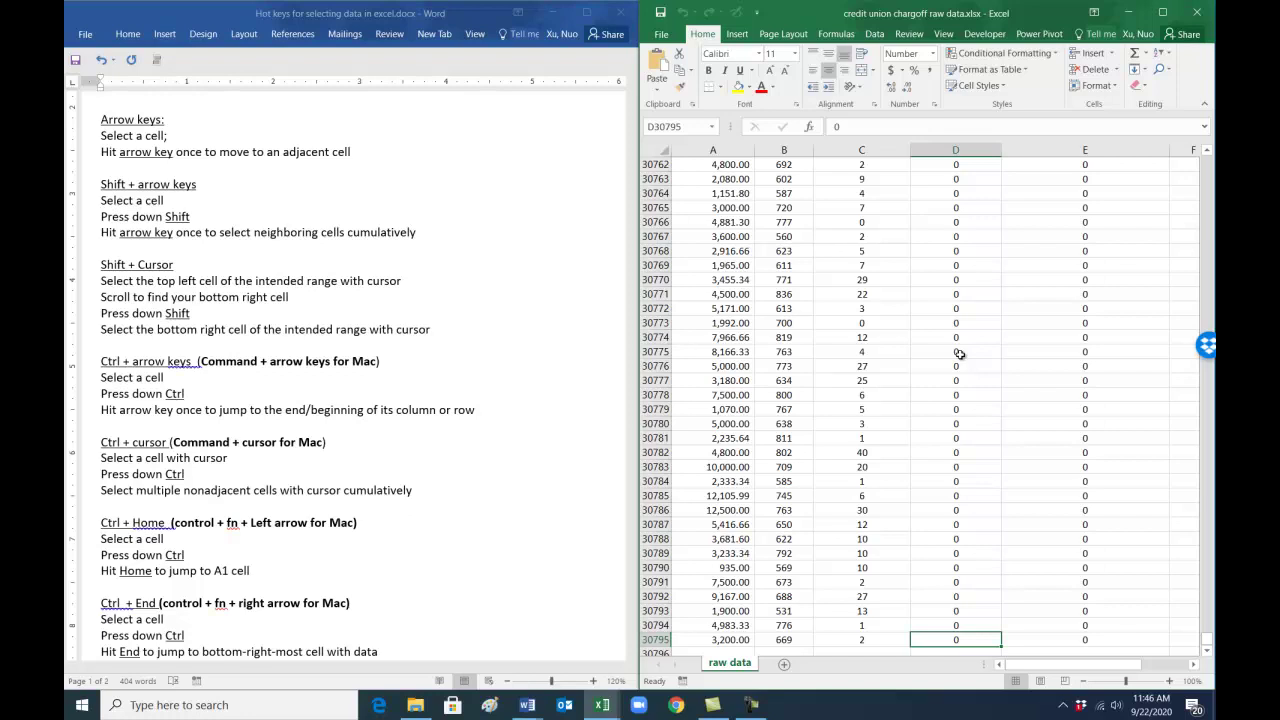
key("ctrl+Up")
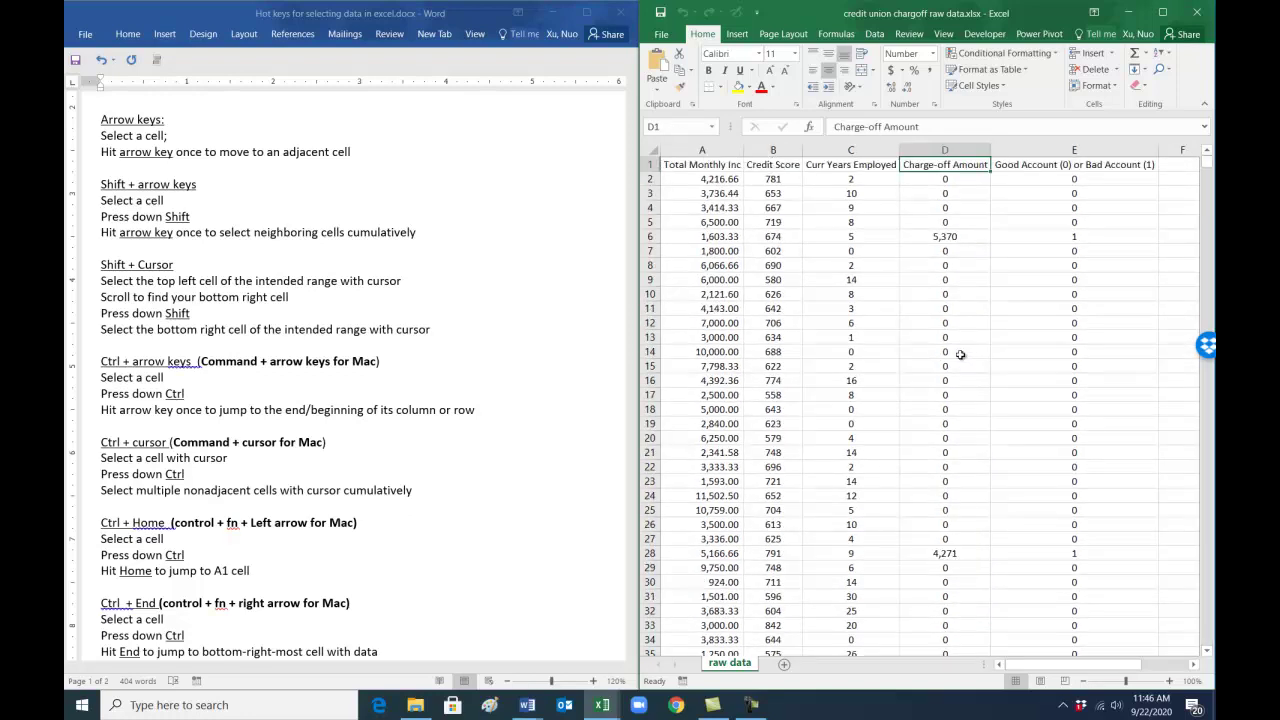
Step: Jump from C15 to the first cell of its row, A15, and across to the last data cell, E15
left_click(861, 365)
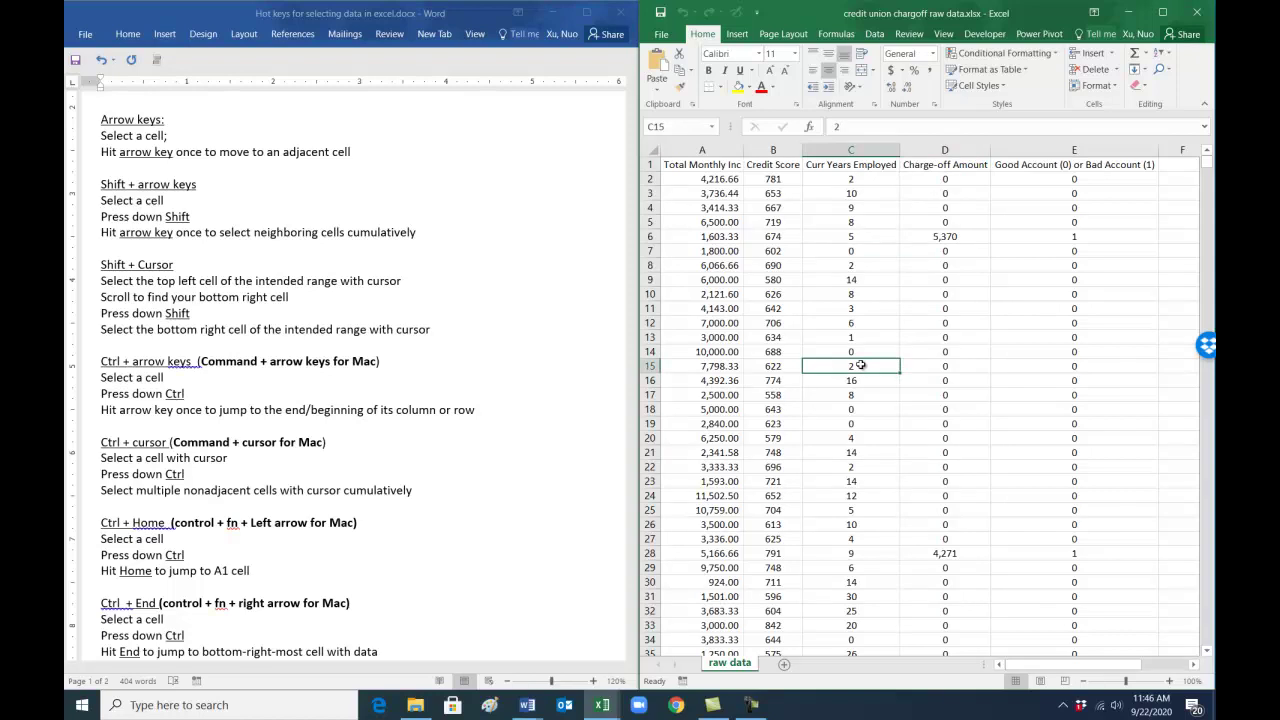
key("ctrl+Left")
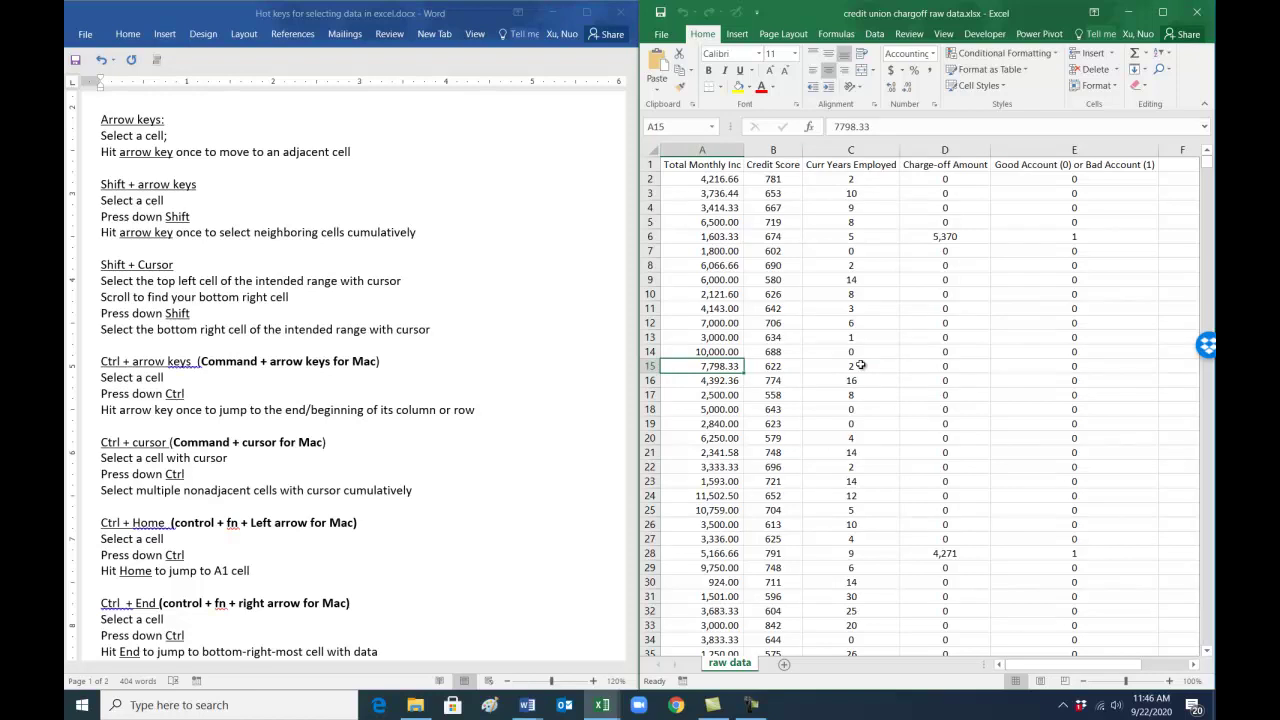
key("ctrl+Right")
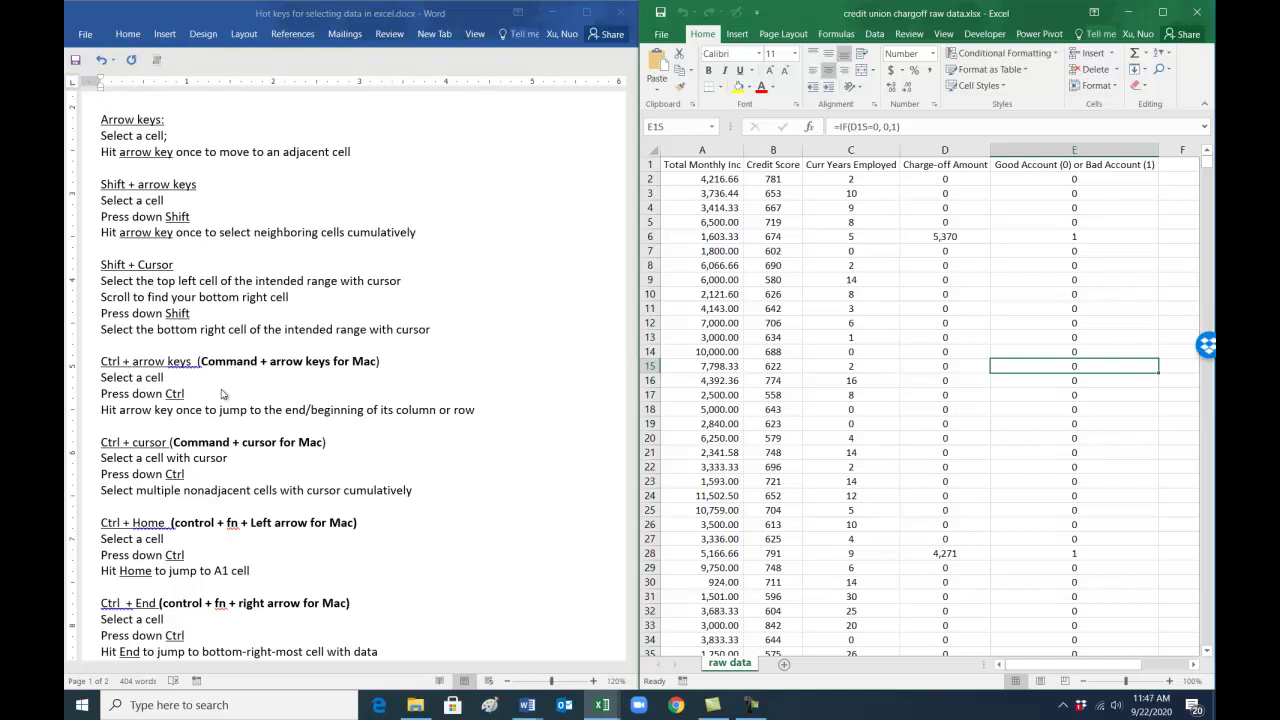
Step: Place the text cursor by the "Ctrl + cursor" section in the Word notes, and select the nonadjacent Excel cells C13, C18, D20 and E23
left_click(247, 459)
scroll(252, 458, "down", 1)
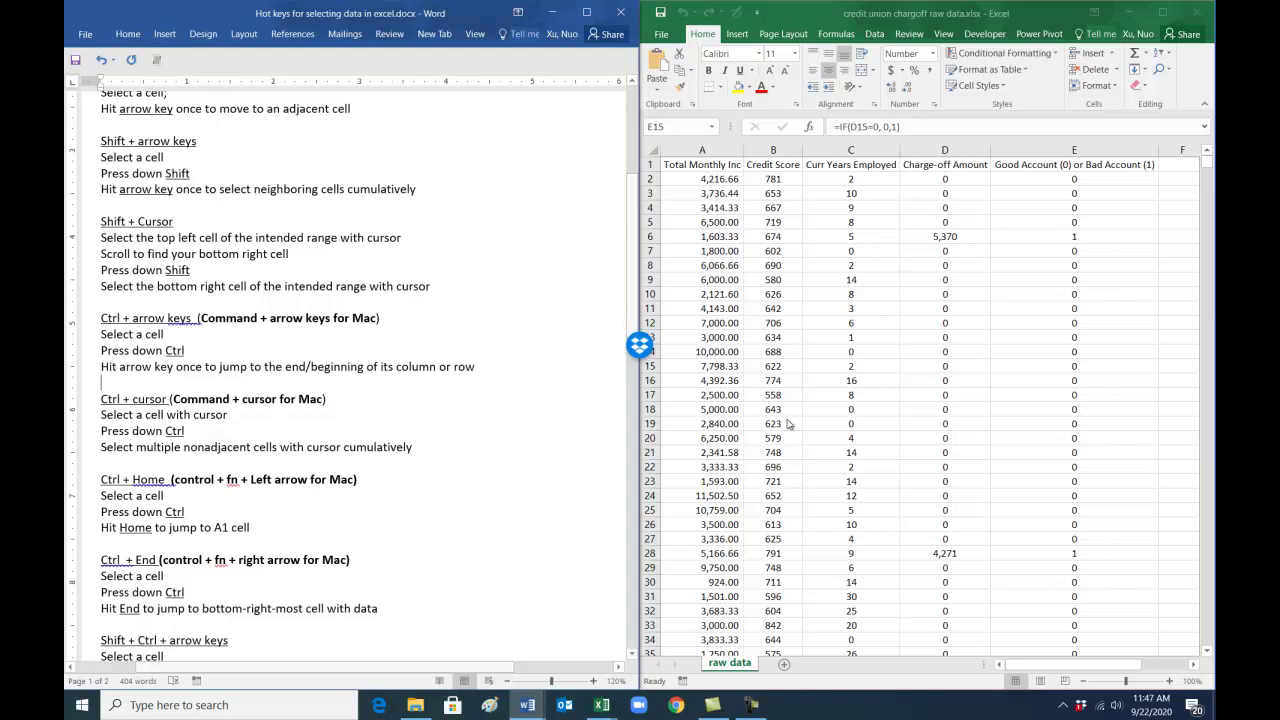
double_click(859, 337)
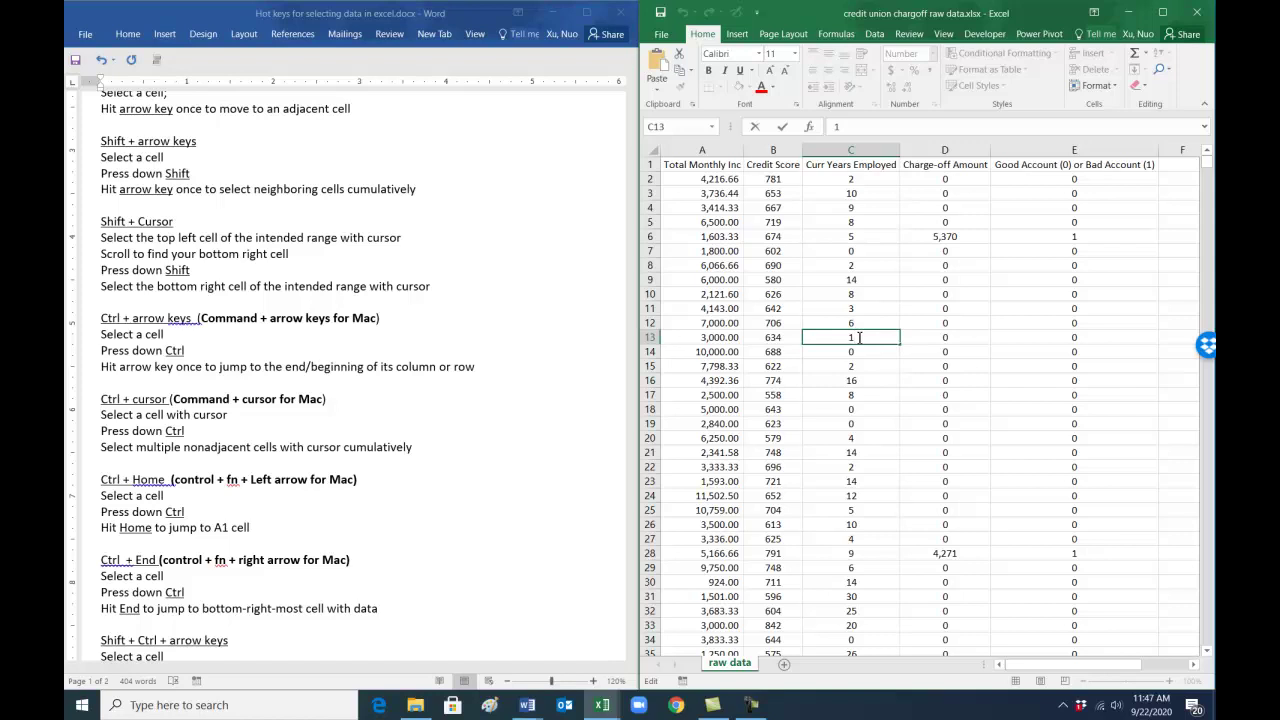
left_click(873, 407, "ctrl")
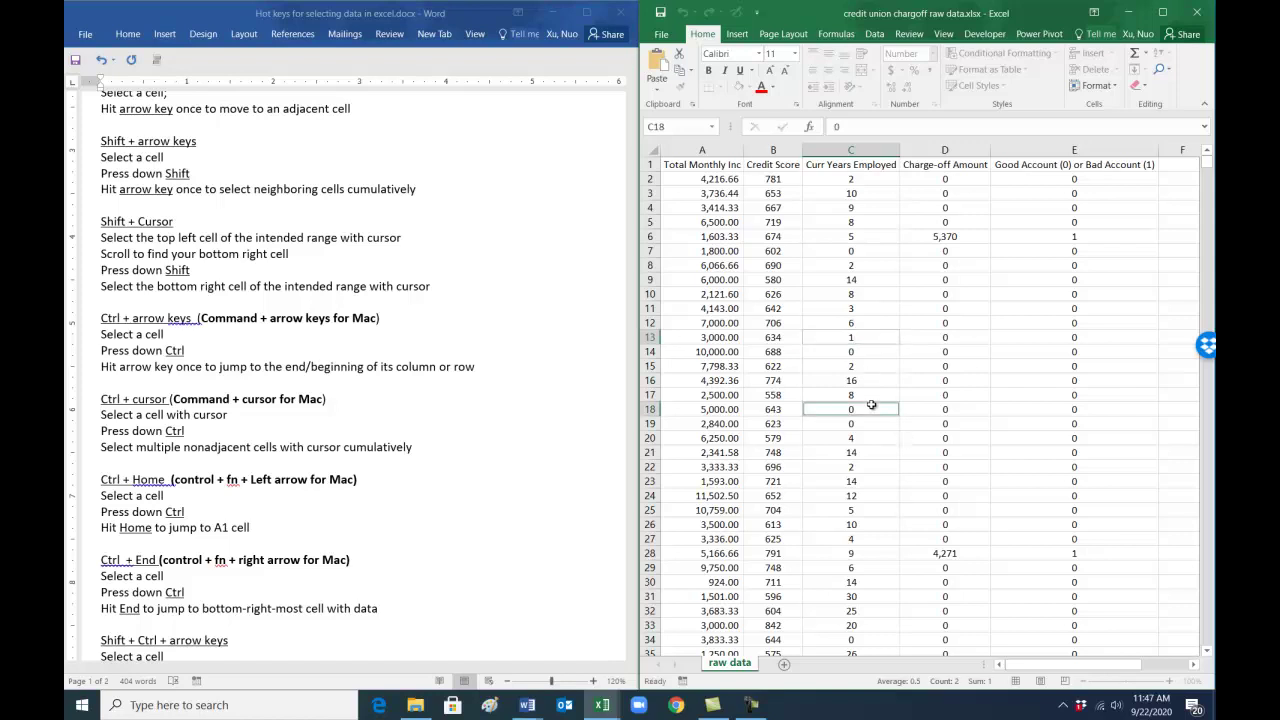
left_click(960, 440, "ctrl")
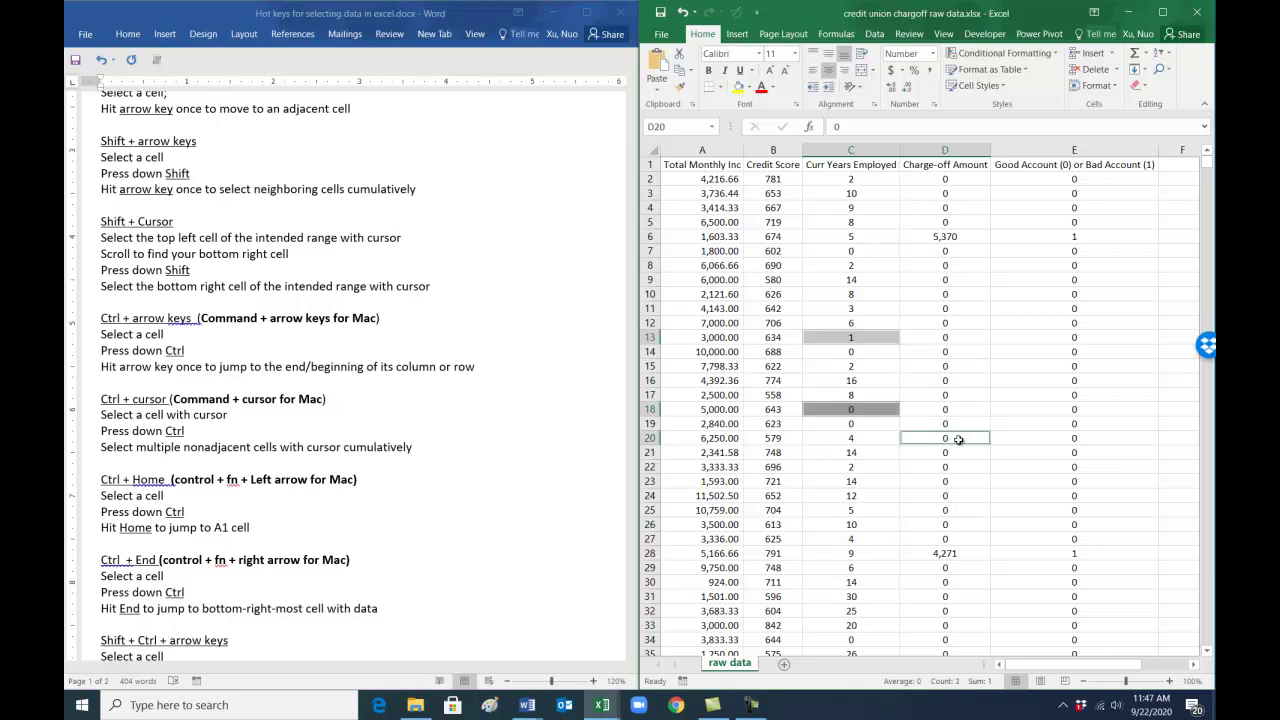
left_click(1006, 478, "ctrl")
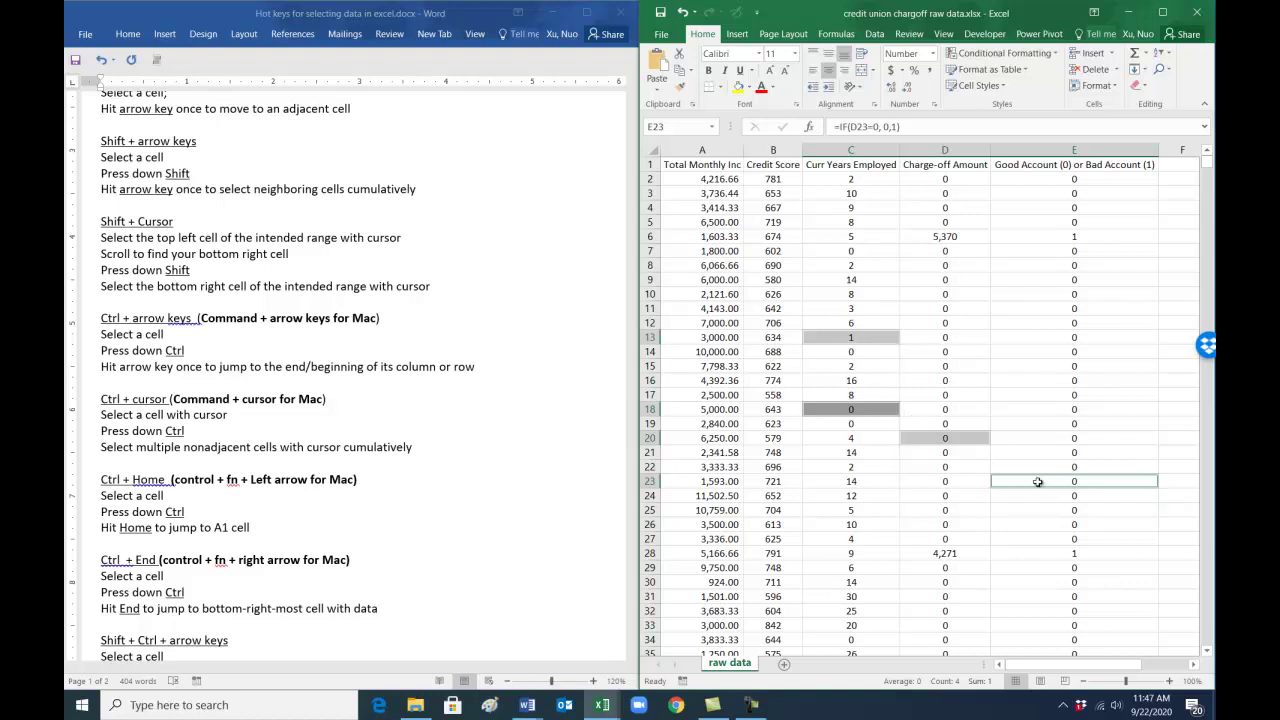
Step: Bring the "Ctrl + Home" and "Ctrl + End" sections of the Word notes into view, and jump from Excel cell C12 to A1
left_click(409, 498)
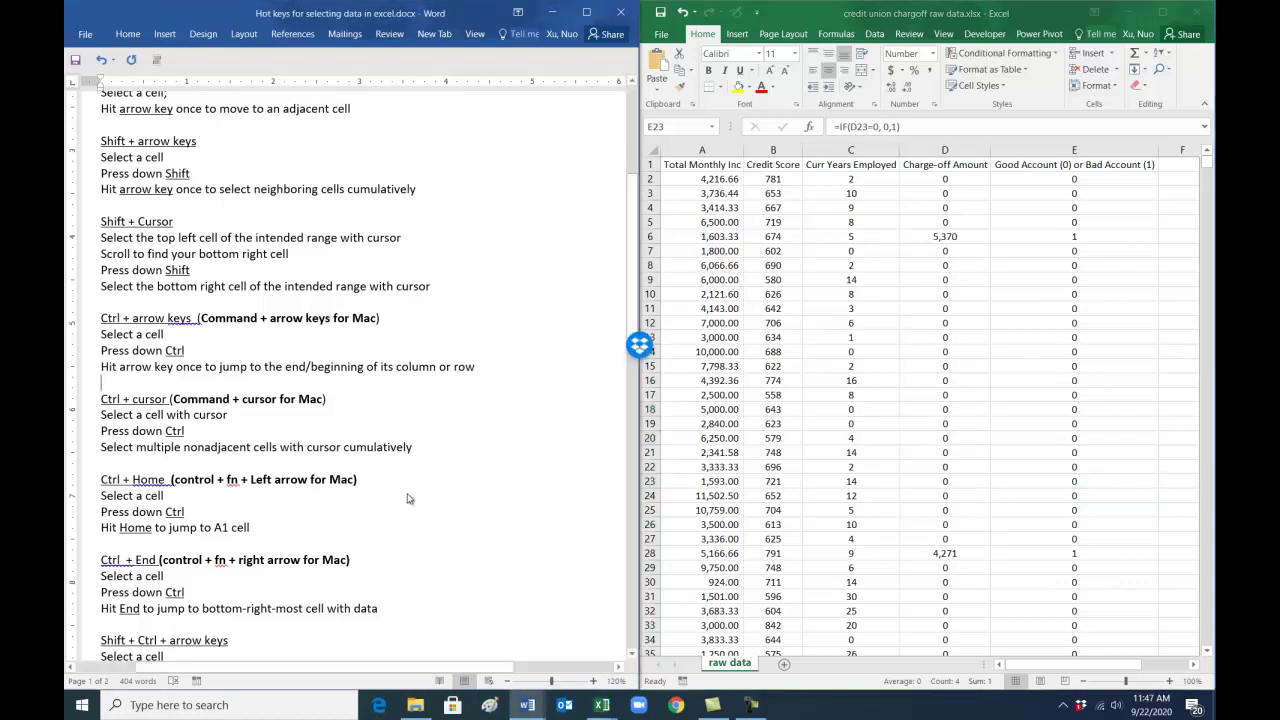
scroll(407, 498, "down", 2)
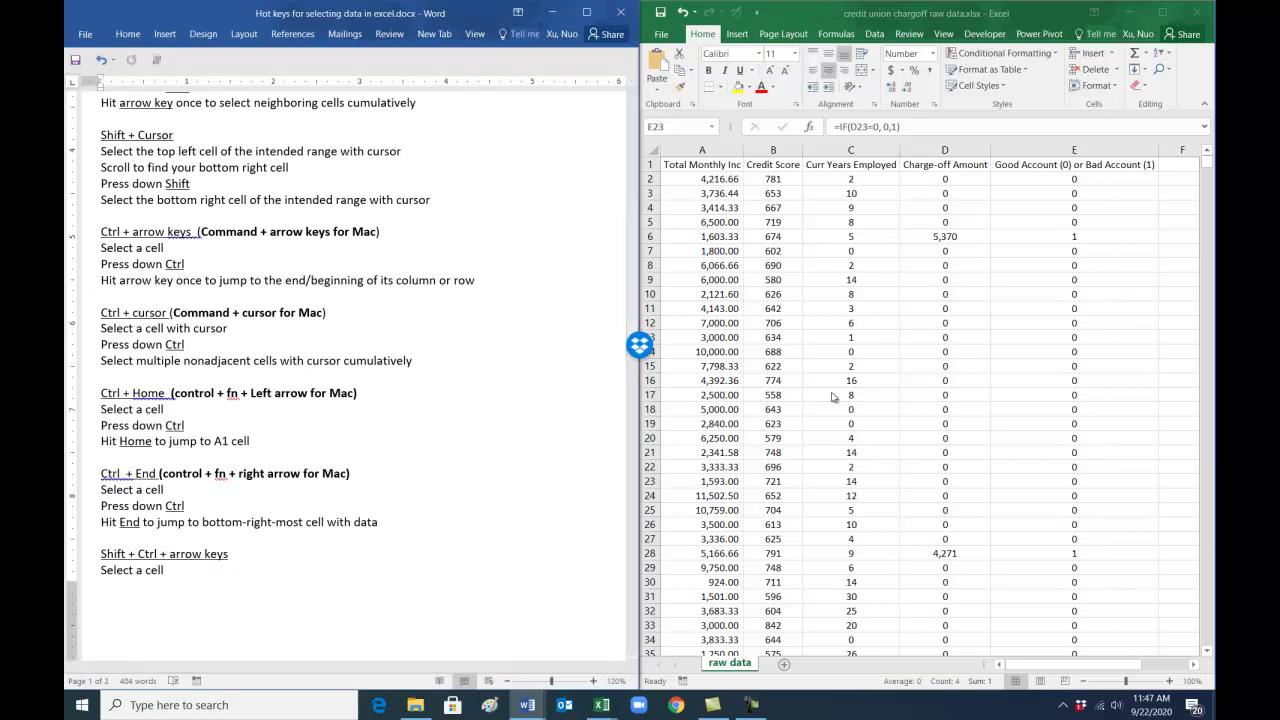
left_click(870, 367)
left_click(861, 318)
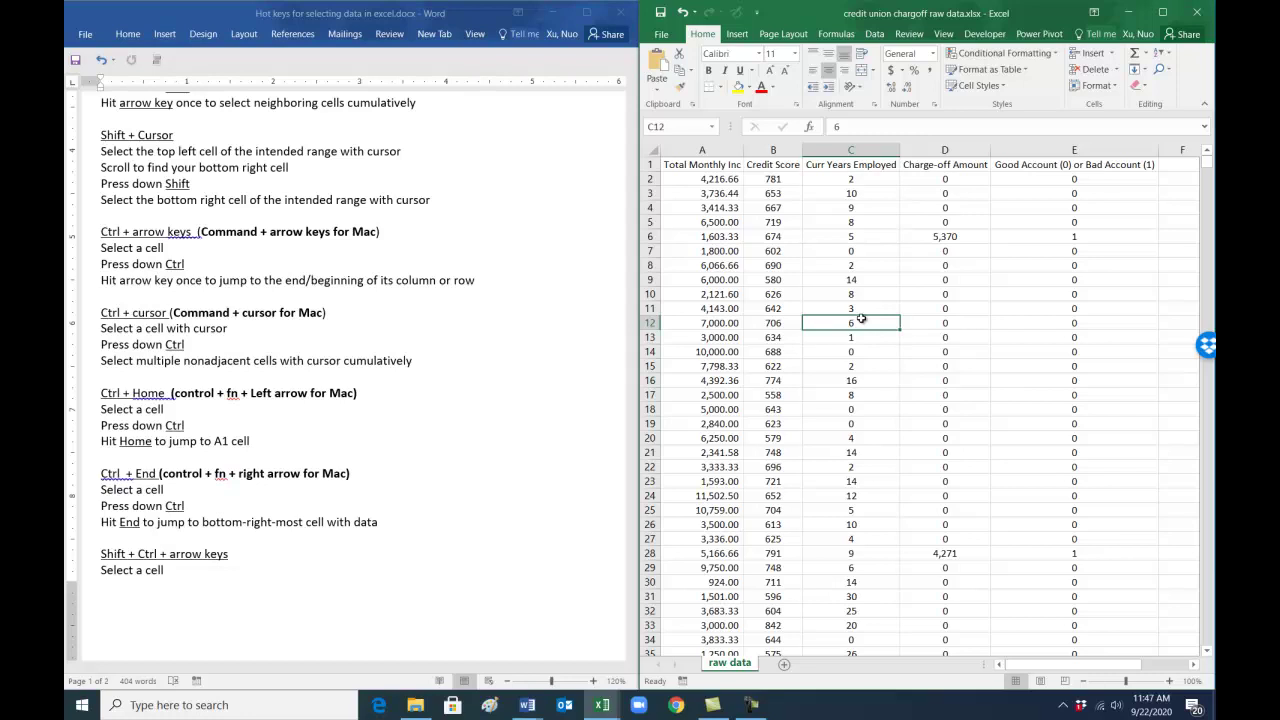
key("ctrl+Home")
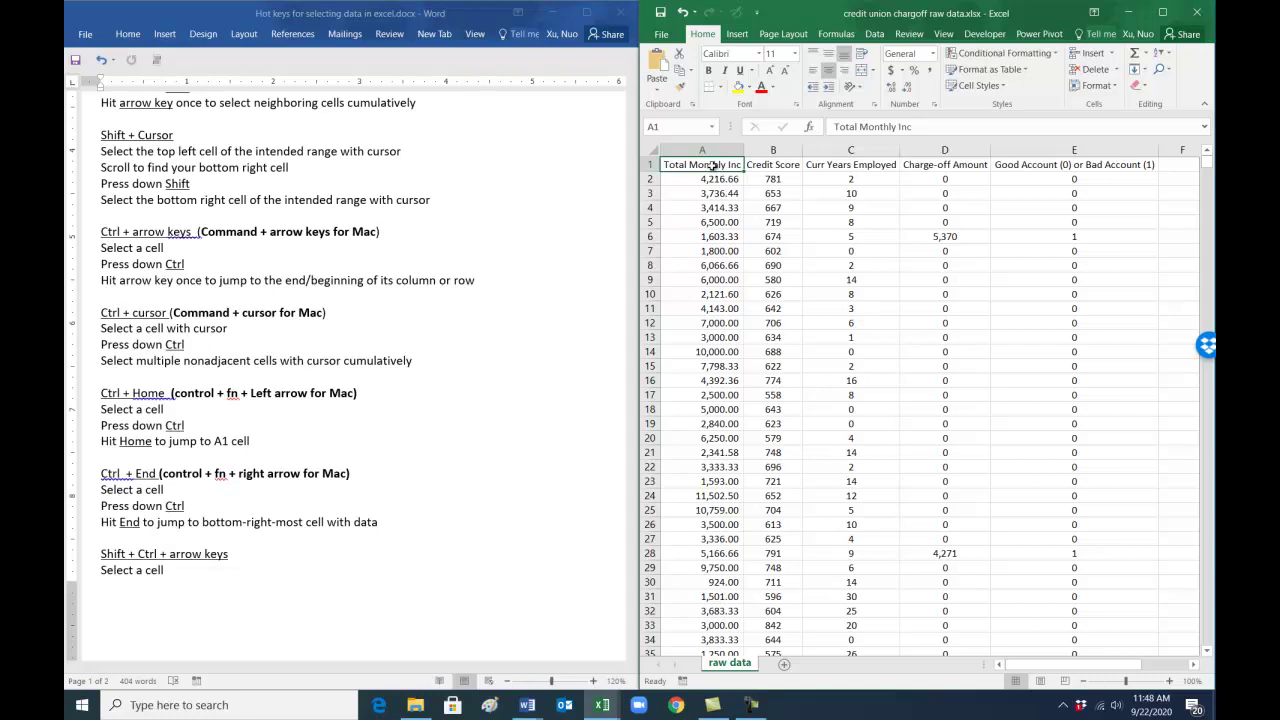
Step: Jump from C13 to the last data cell, E30795, and select an empty cell in the same row beyond the data
left_click(846, 339)
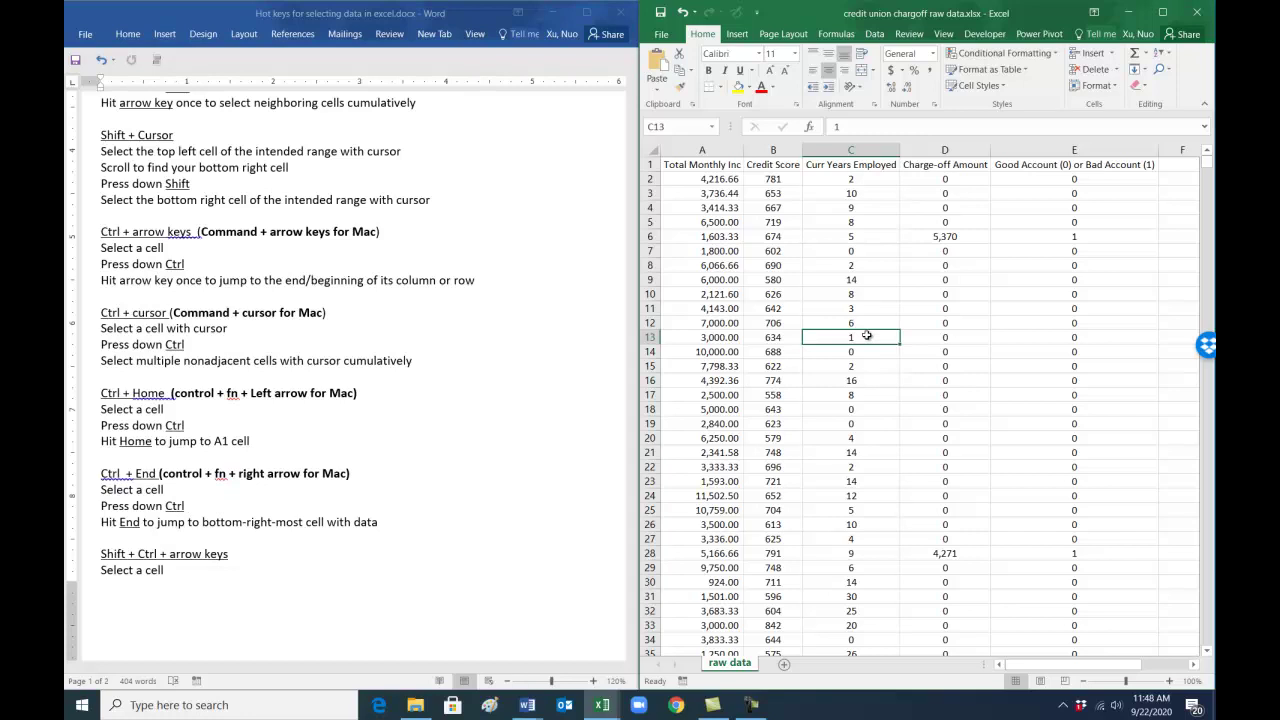
key("ctrl+End")
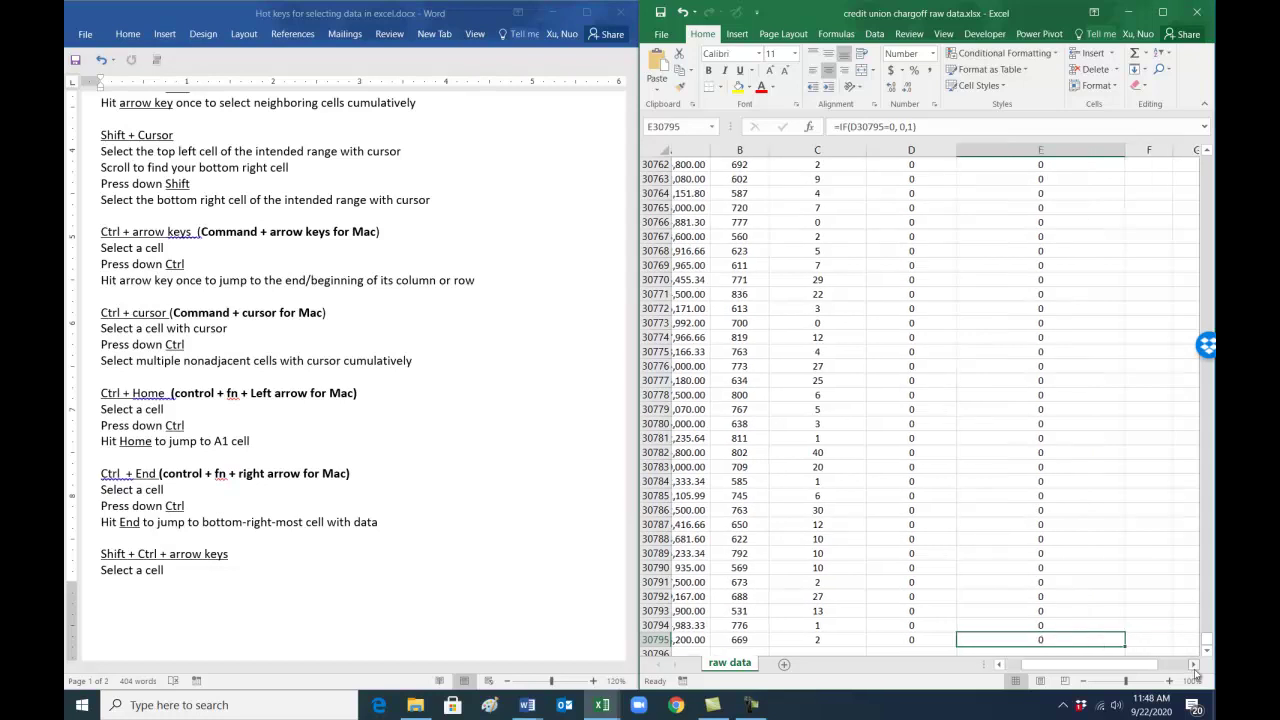
left_click(1193, 664)
left_click(1193, 664)
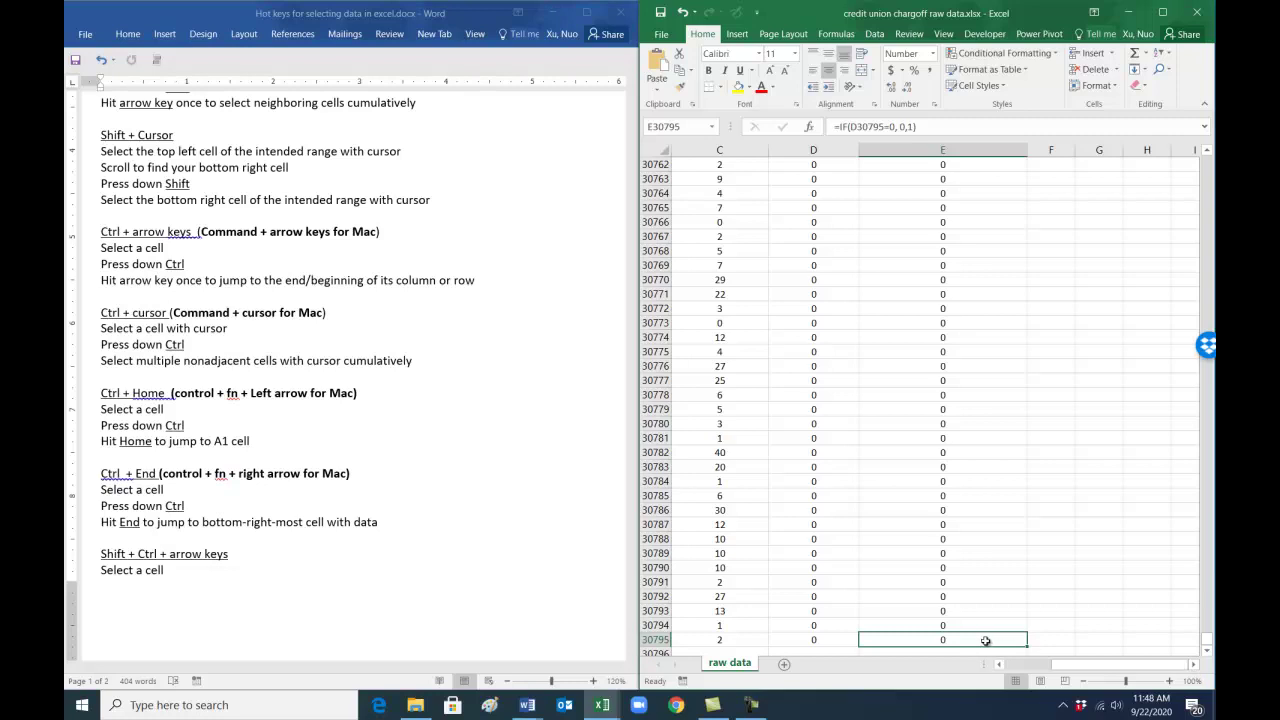
left_click(1094, 641)
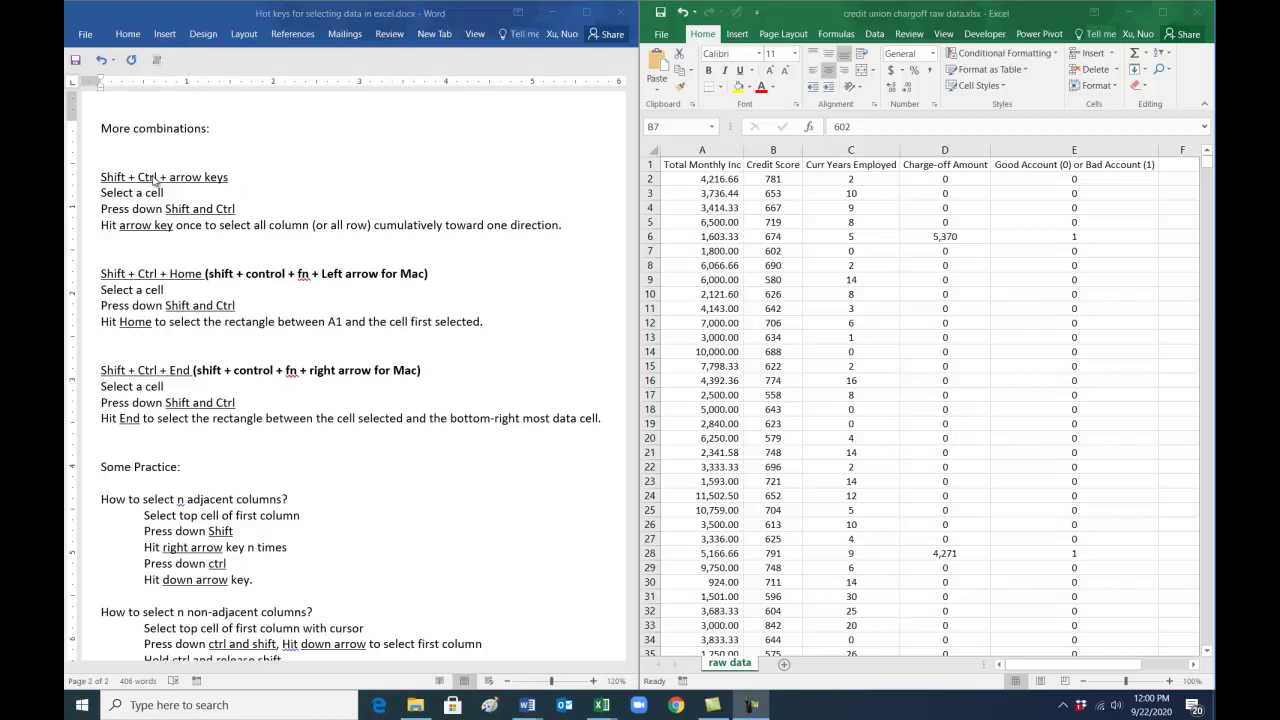
Step: Select C7 and extend the selection one cell at a time down to C11
left_click(839, 302)
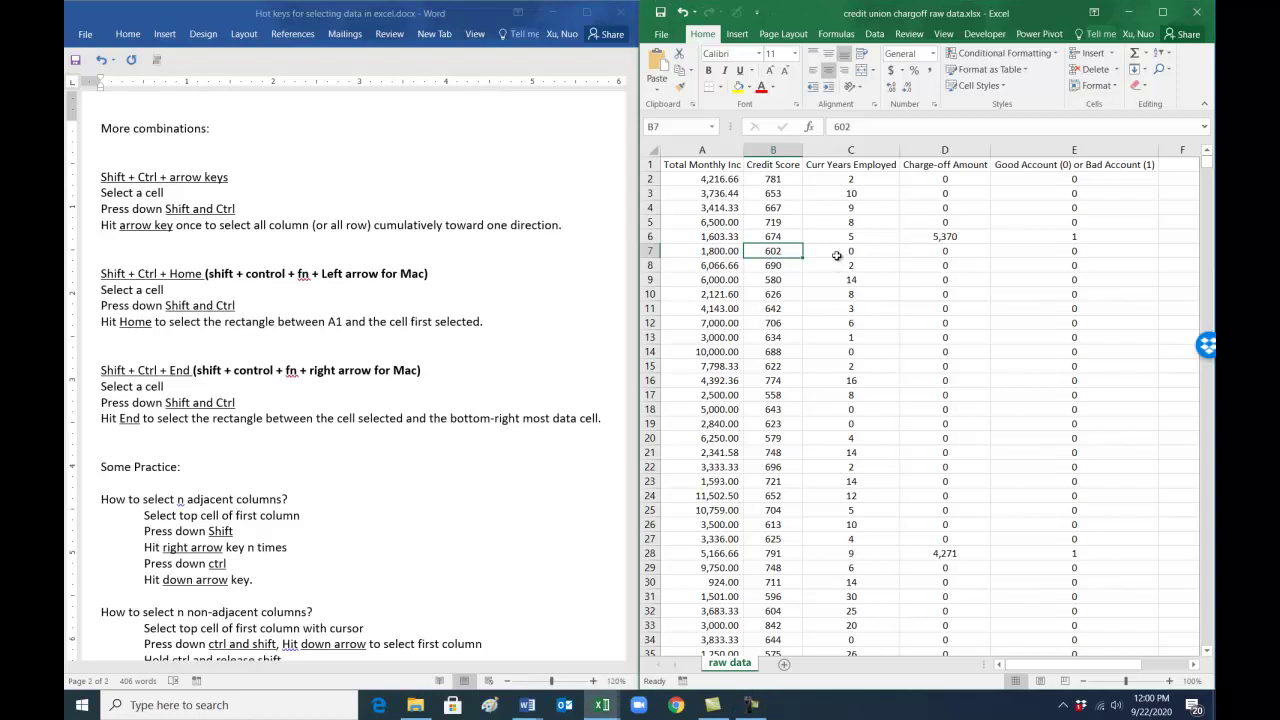
left_click(850, 250)
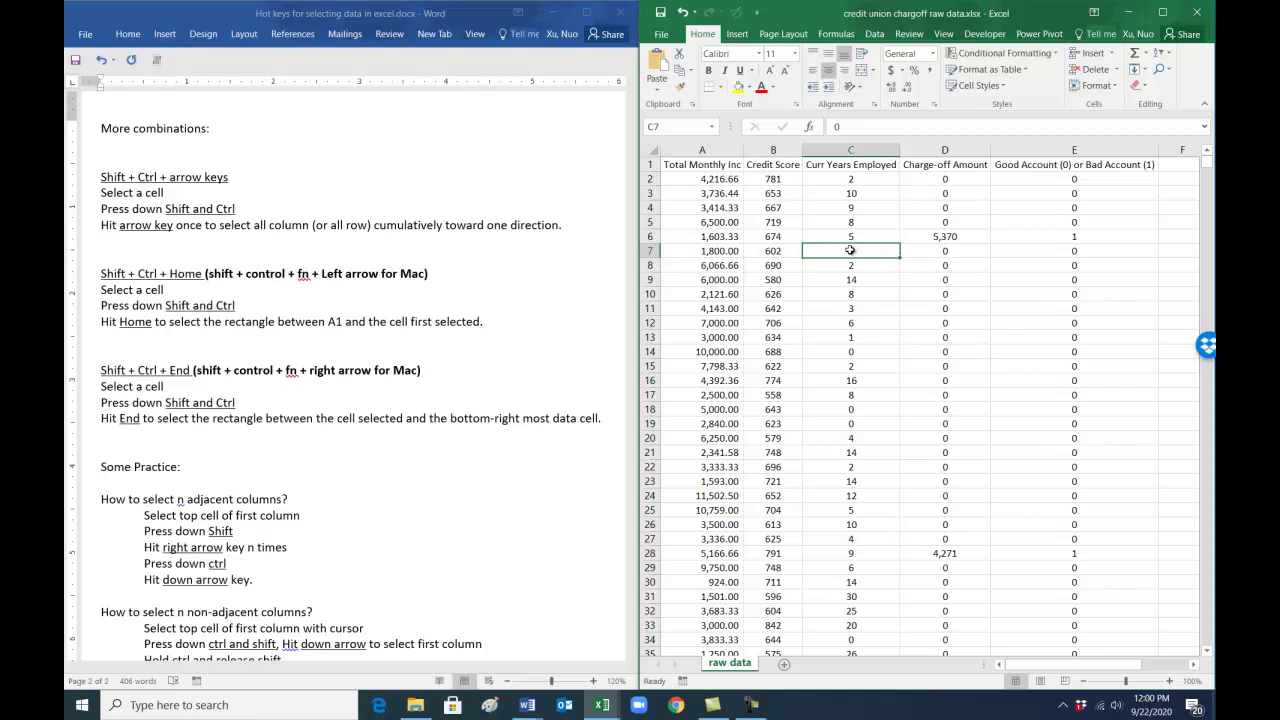
key("shift+Down")
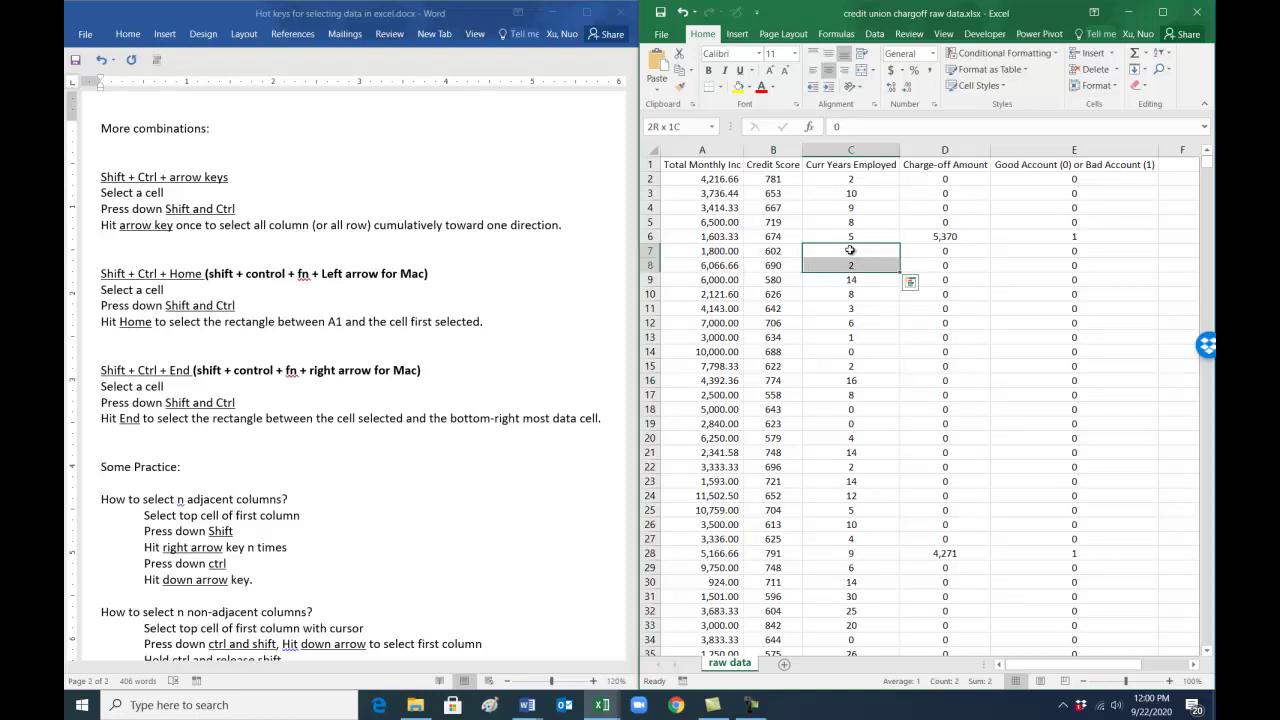
key("shift+Down")
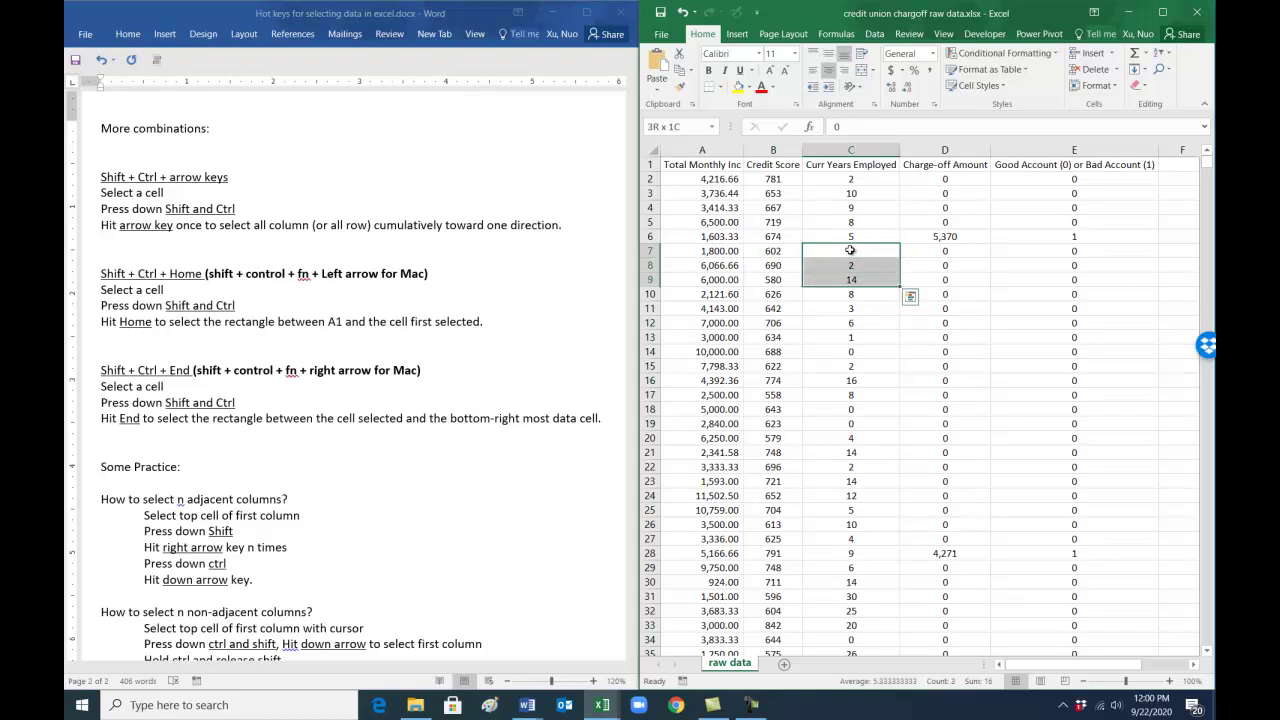
key("shift+Down")
key("shift+Down")
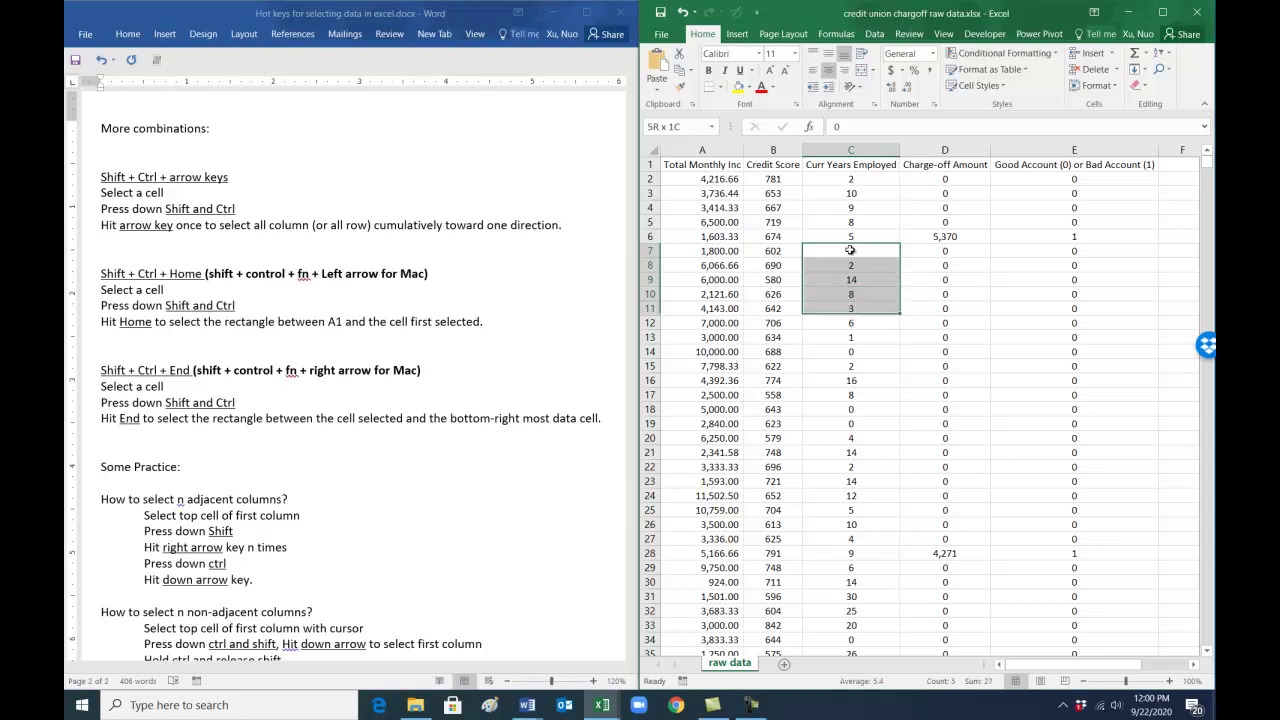
Step: Jump from B4 to the last cell of the Credit Score column, B30795, and up to its header, B1
left_click(739, 207)
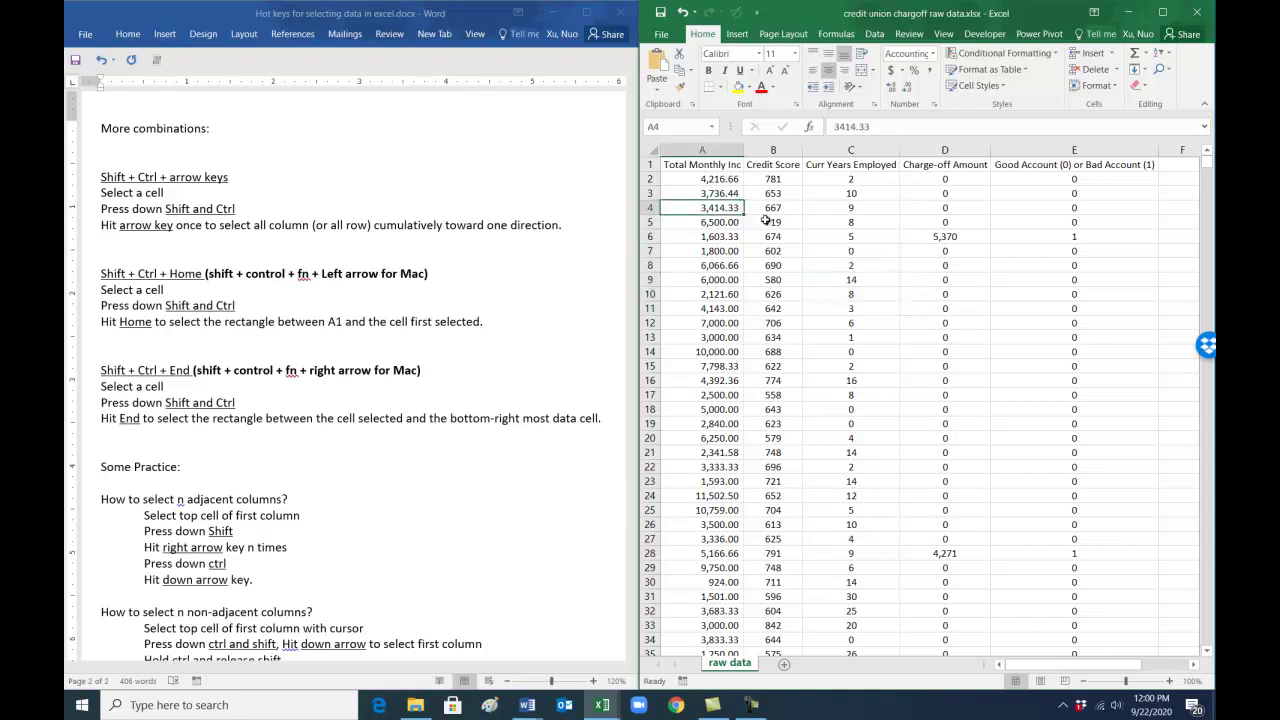
left_click(765, 207)
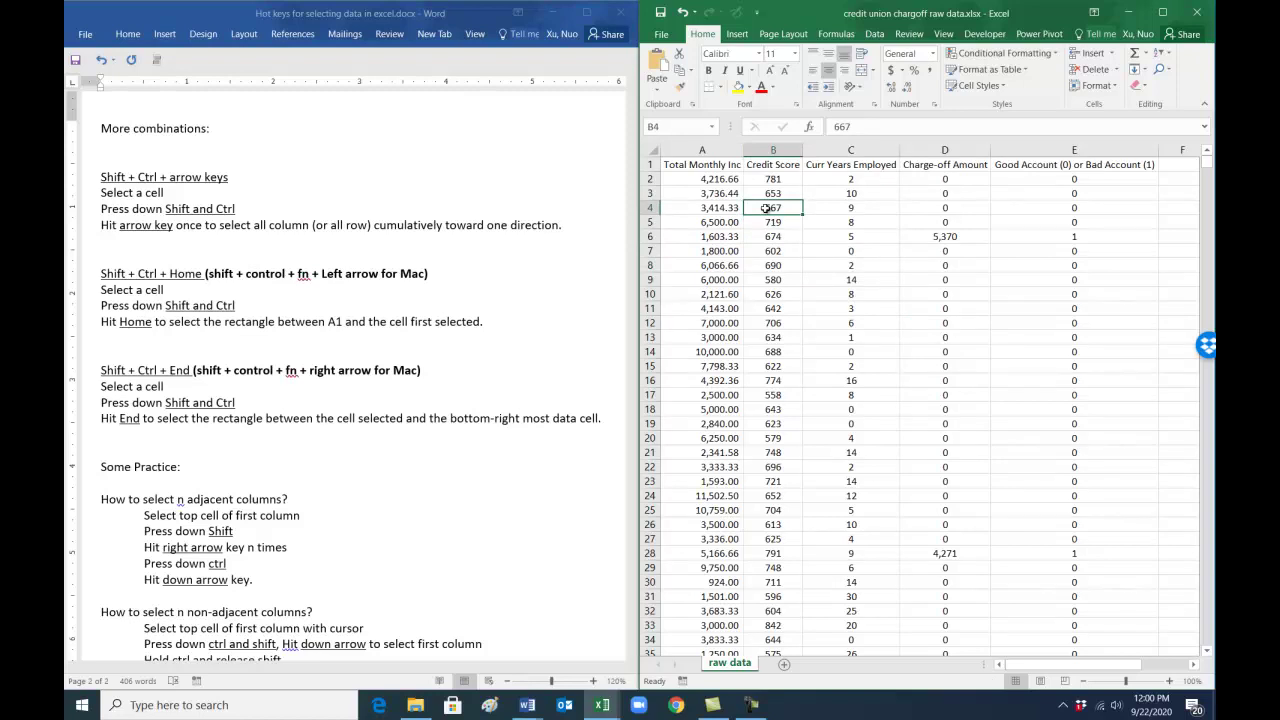
key("ctrl+Down")
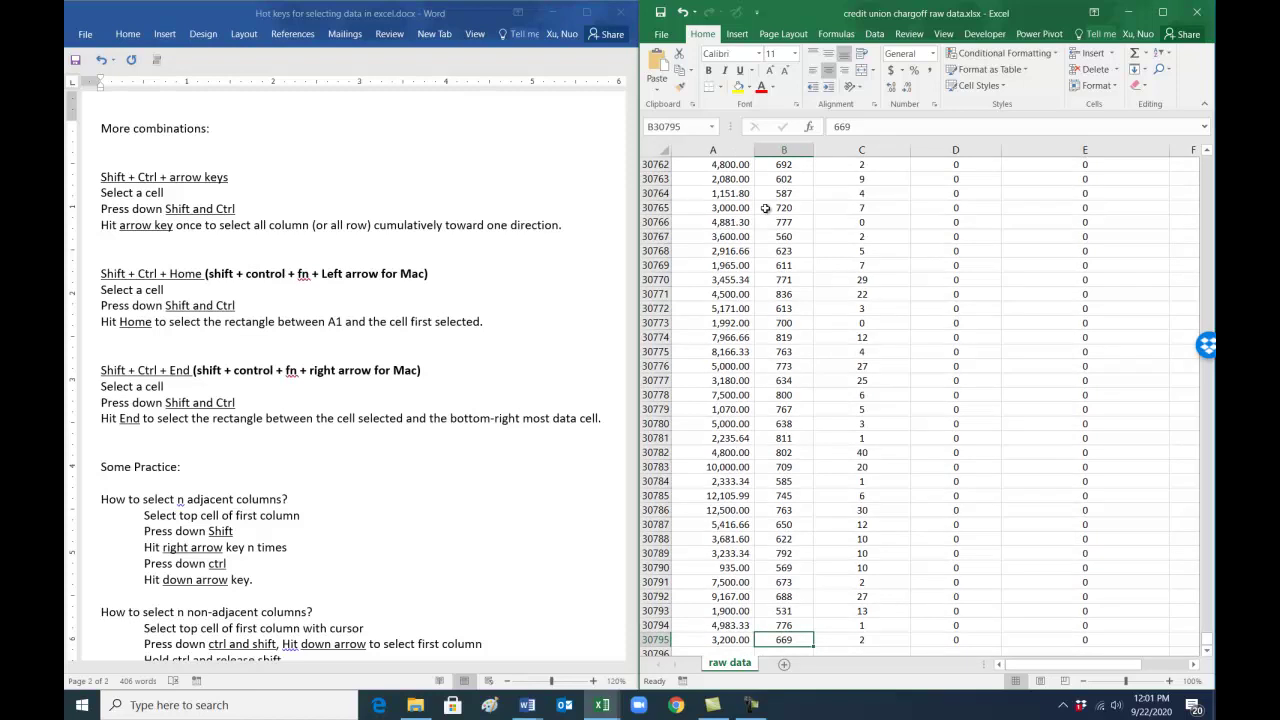
key("ctrl+Up")
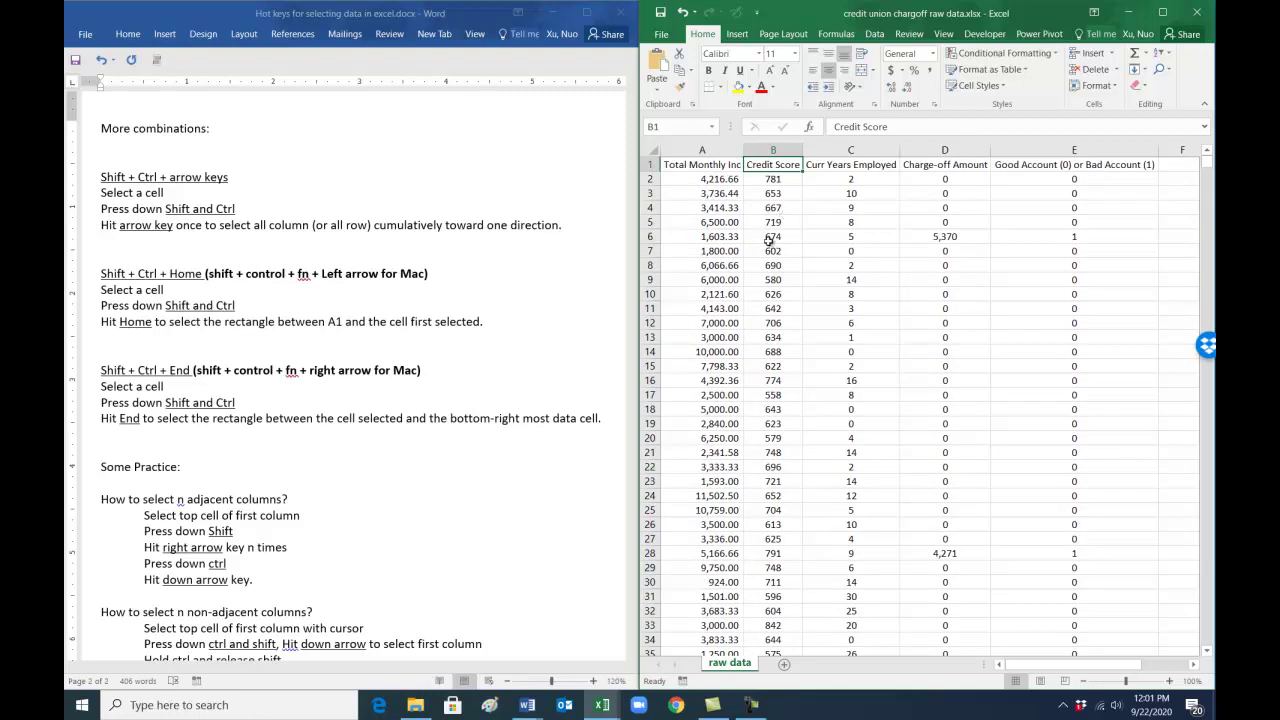
Step: Select the Credit Score data from B5 down to B30795, and extend the selection across to column E
left_click(771, 224)
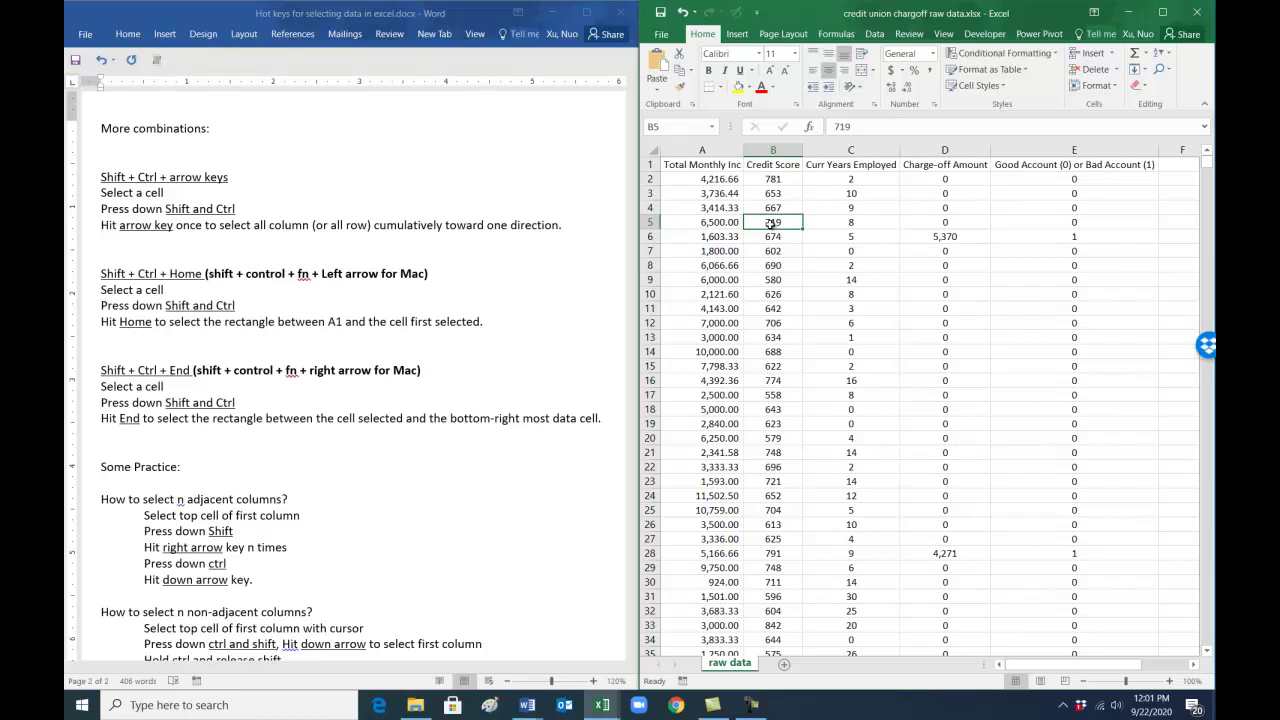
key("ctrl+shift+Down")
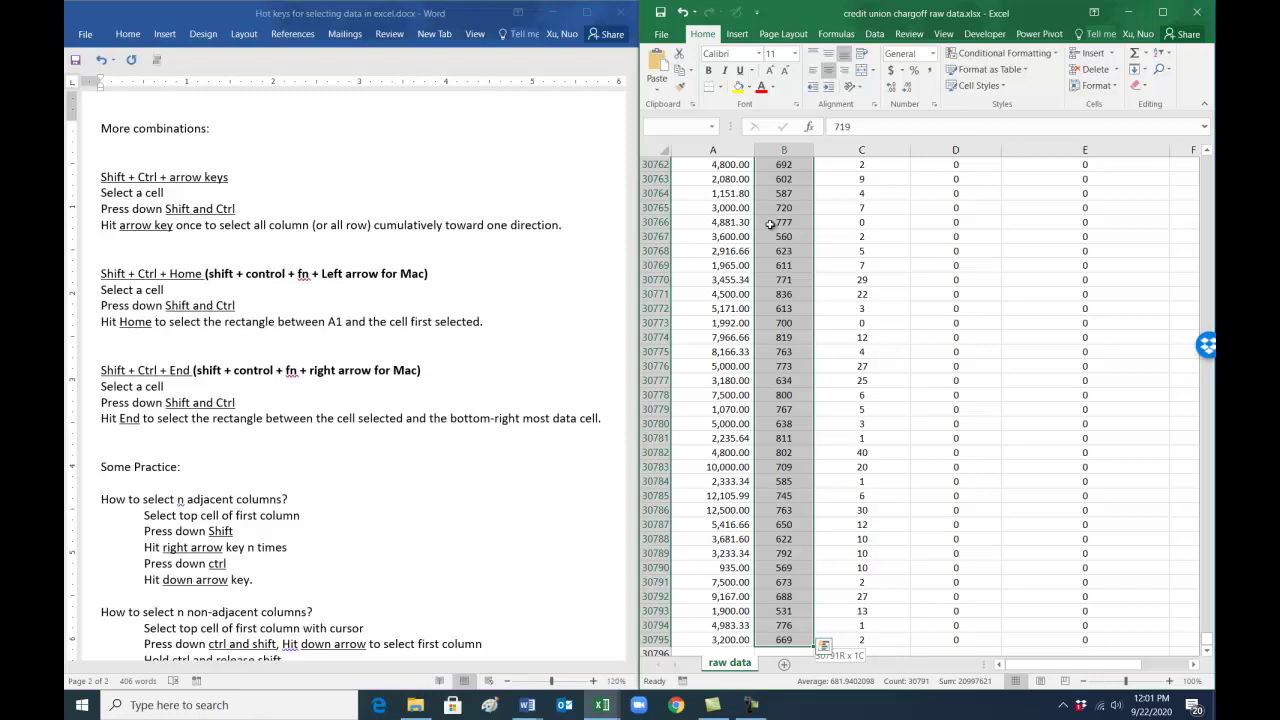
key("ctrl+shift+Right")
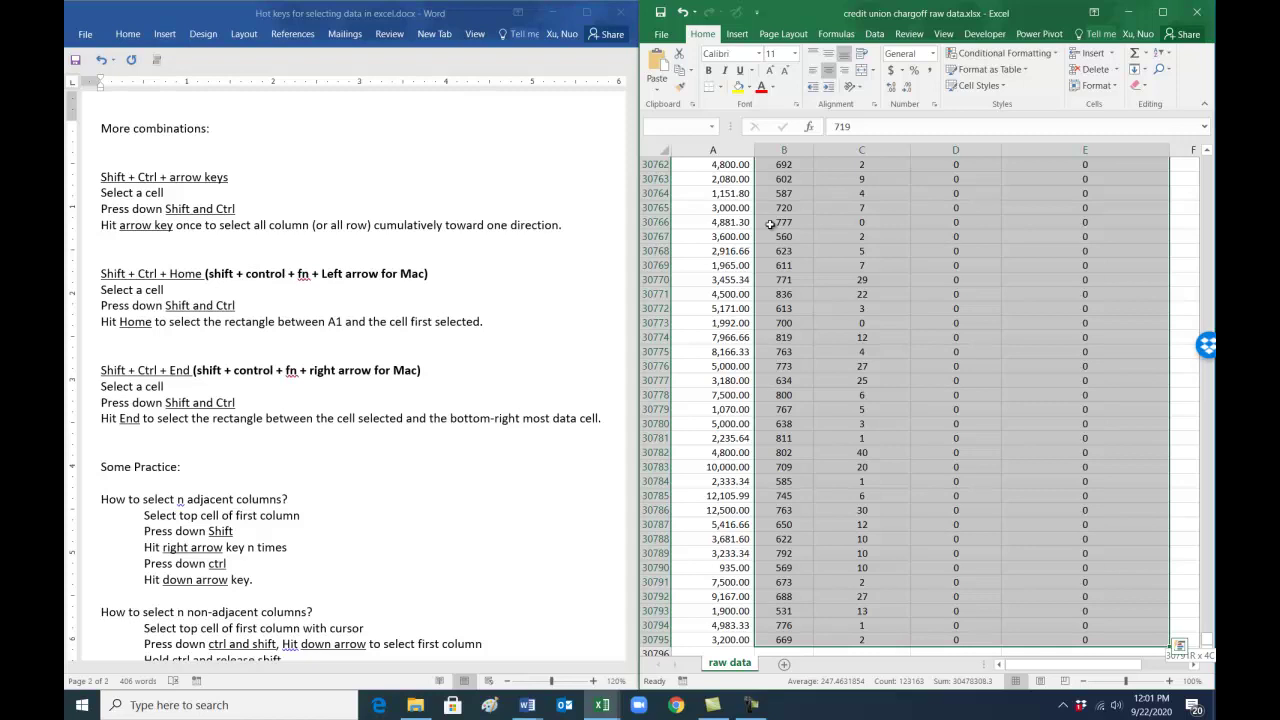
Step: Place the text cursor in the "Shift + Ctrl + Home" heading of the Word notes, and select the Excel range from B30772 back to A1
left_click(483, 300)
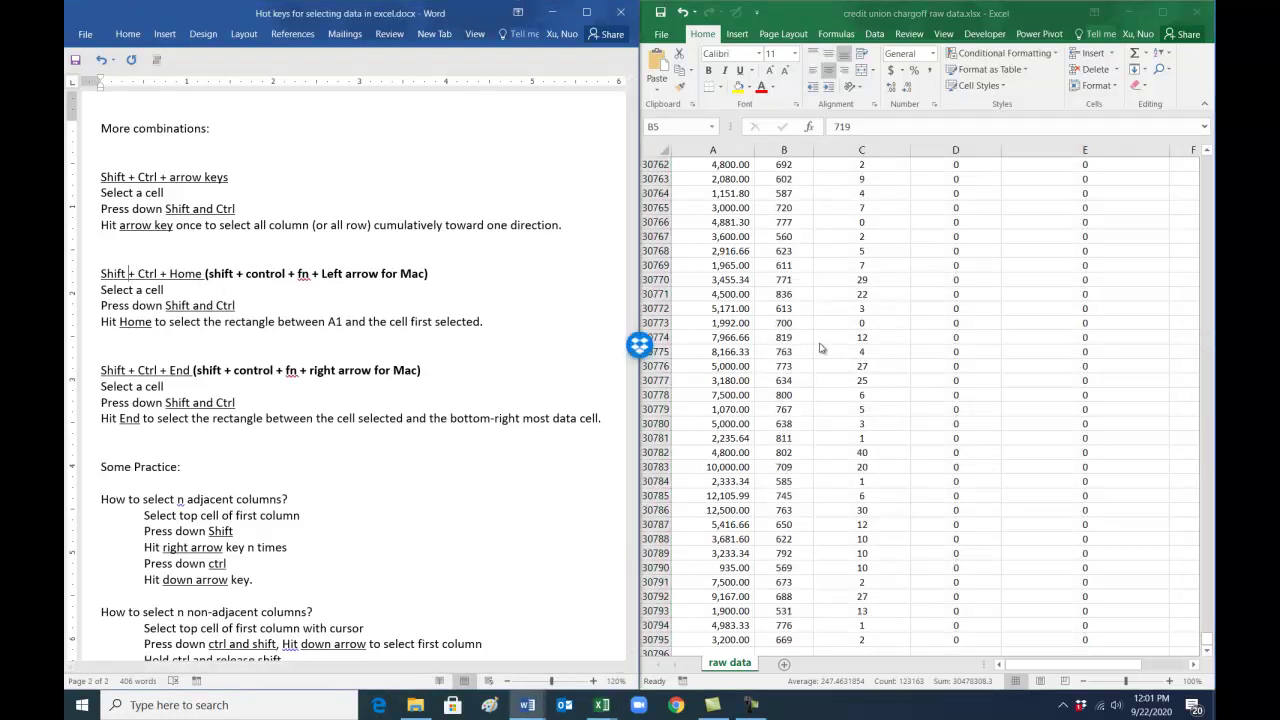
left_click(781, 309)
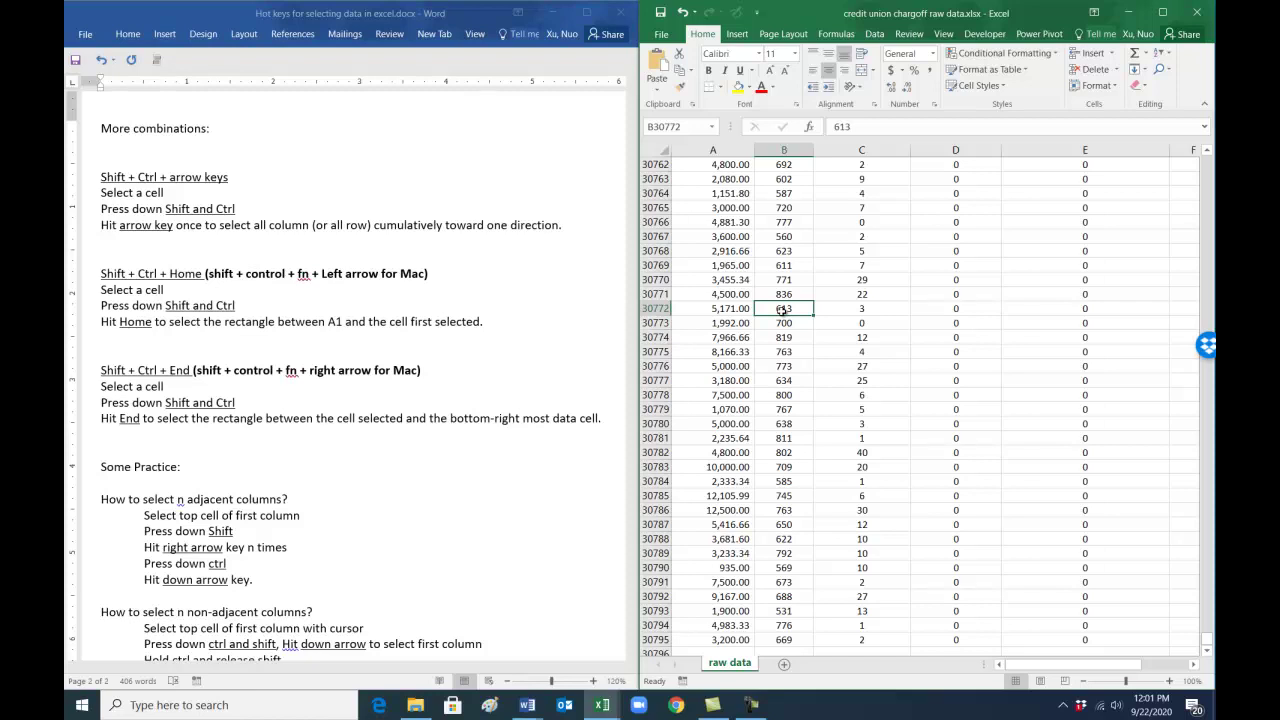
key("ctrl+shift+Home")
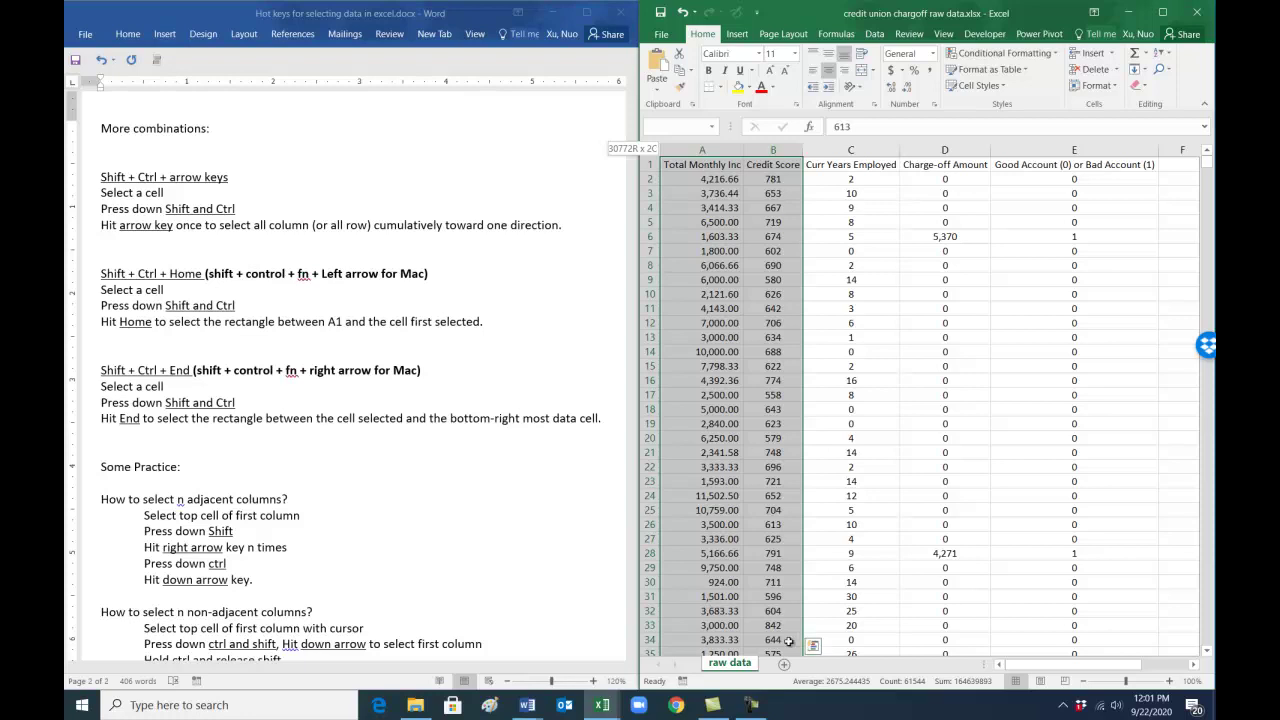
Step: Select the range from C22 to the last data cell, E30795, and clear it by selecting B30785
left_click(847, 467)
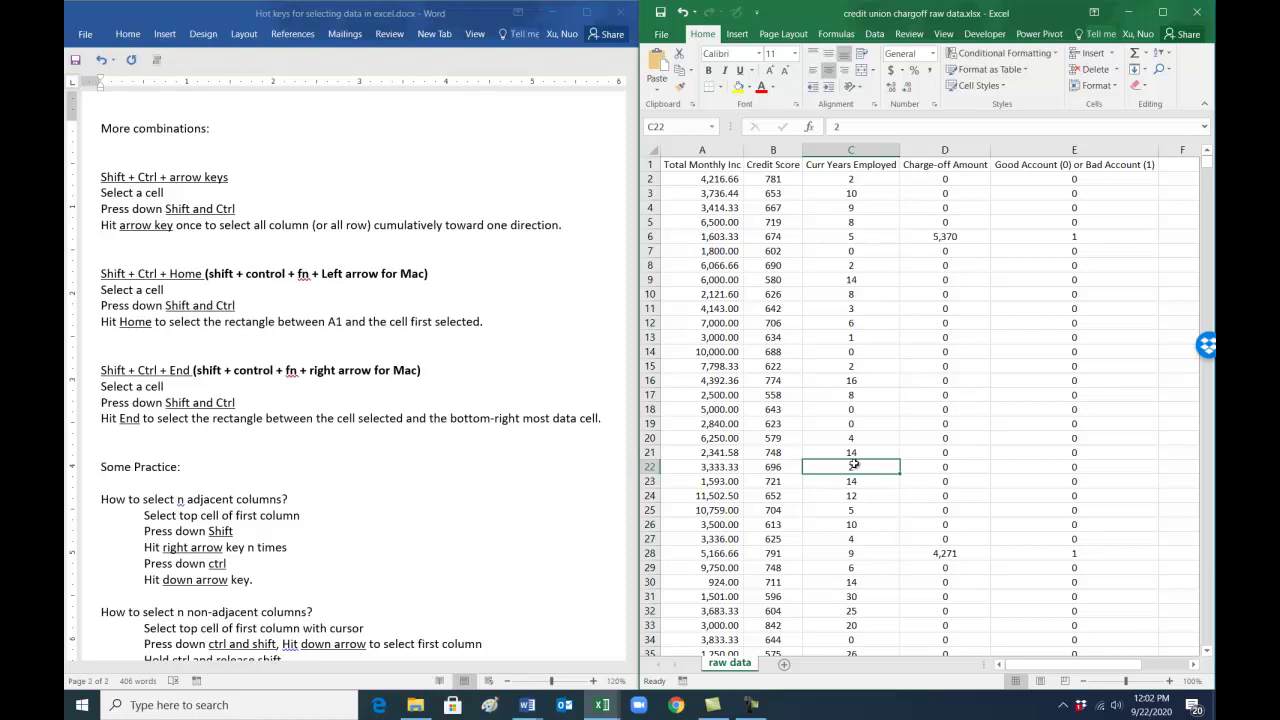
key("ctrl+shift+End")
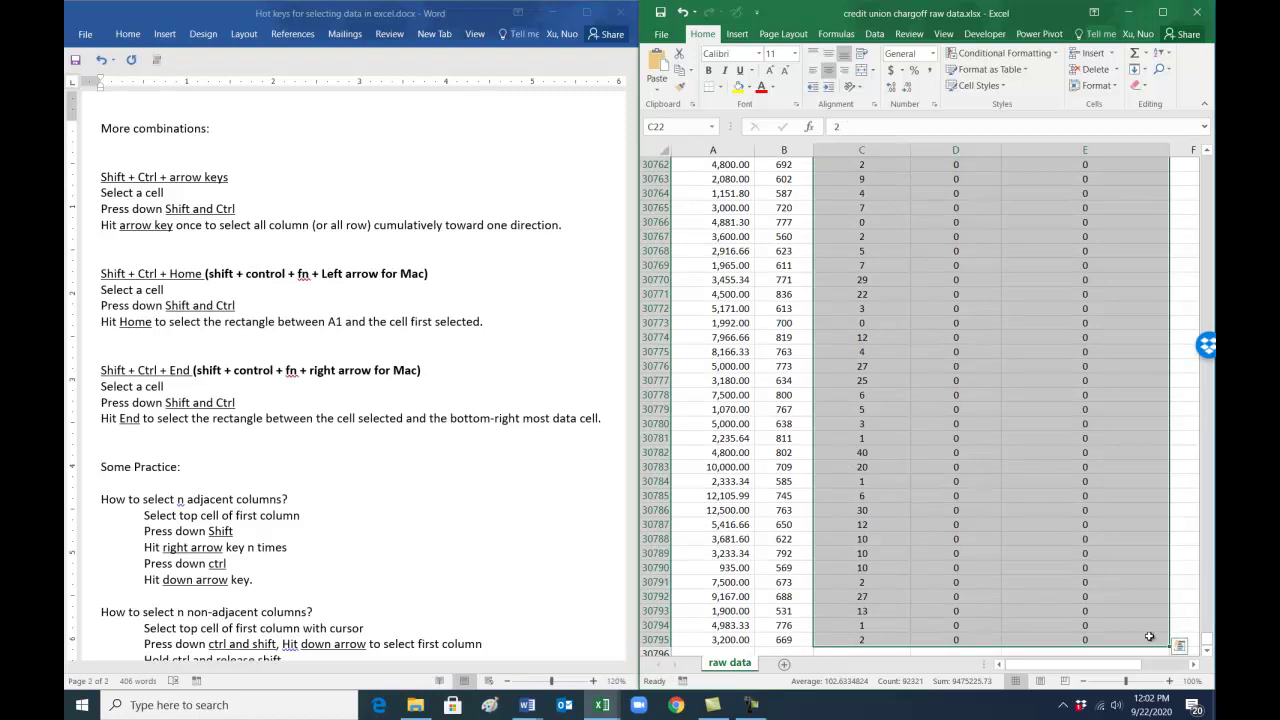
left_click(780, 494)
Step: Bring the "Some Practice" notes into view in Word, and select the adjacent Excel columns A to C from A1 down to row 30795
key("alt+Tab")
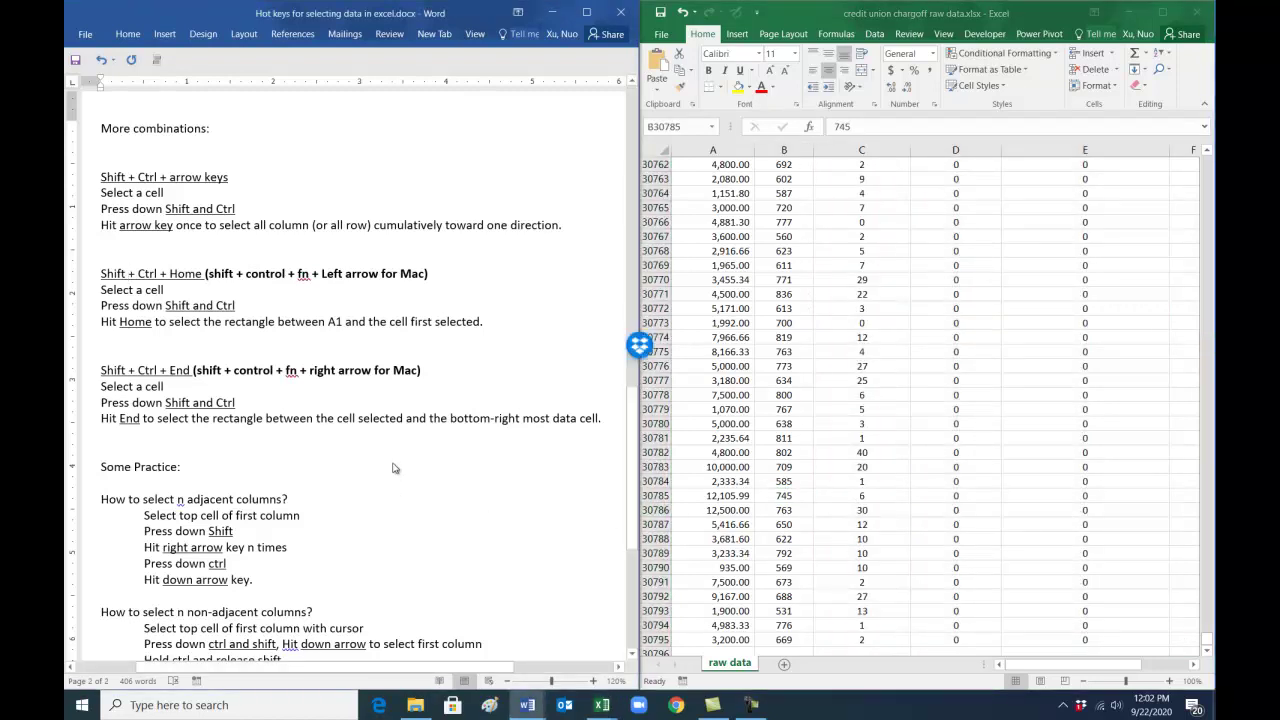
scroll(393, 468, "down", 5)
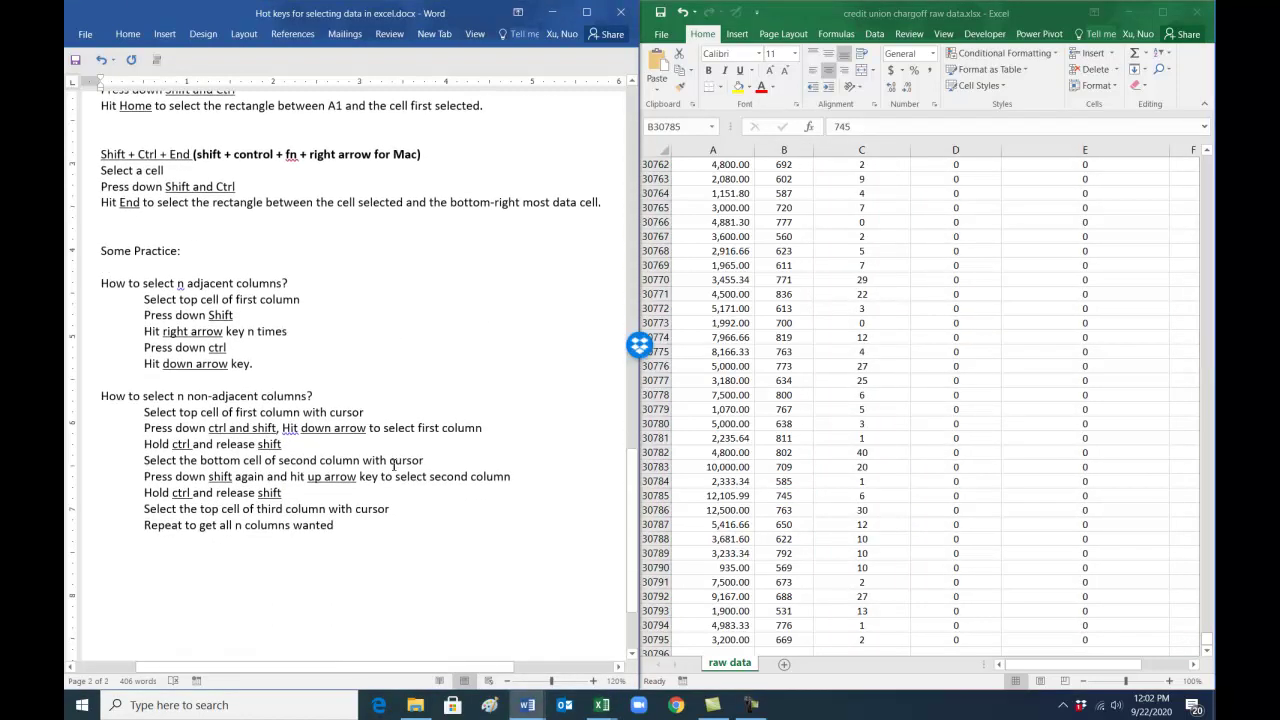
scroll(393, 463, "up", 1)
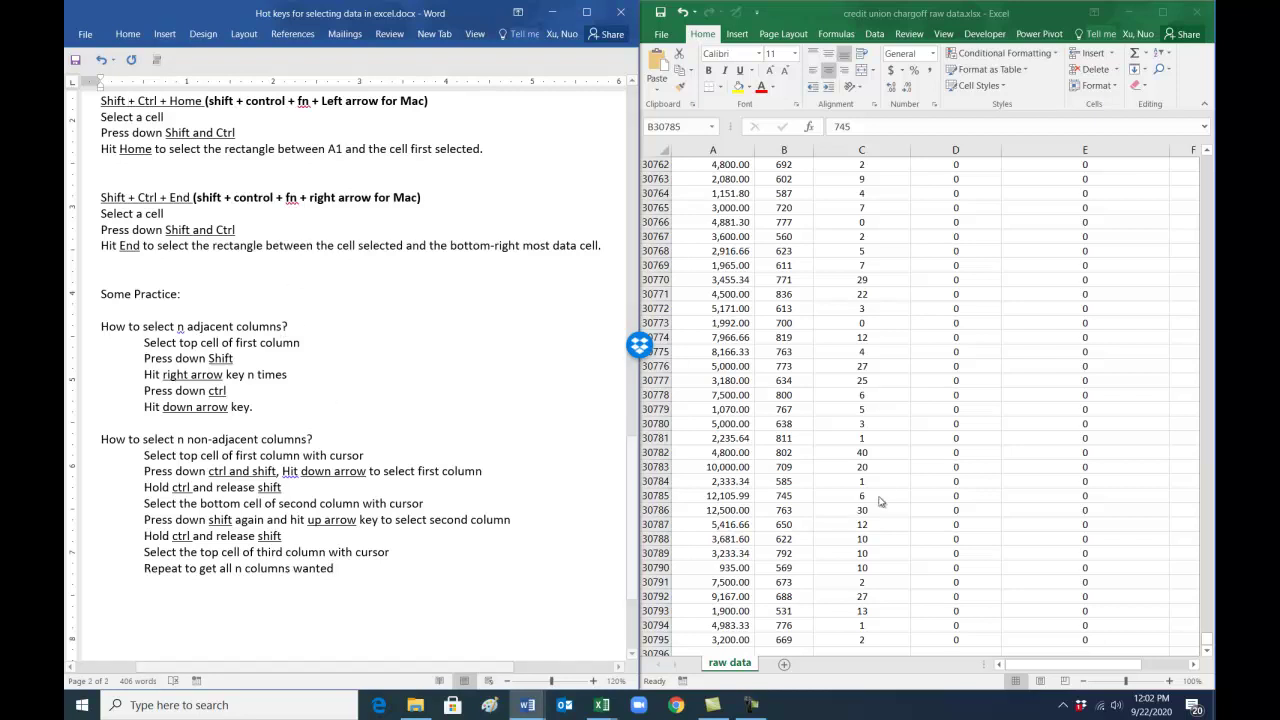
left_click(861, 450)
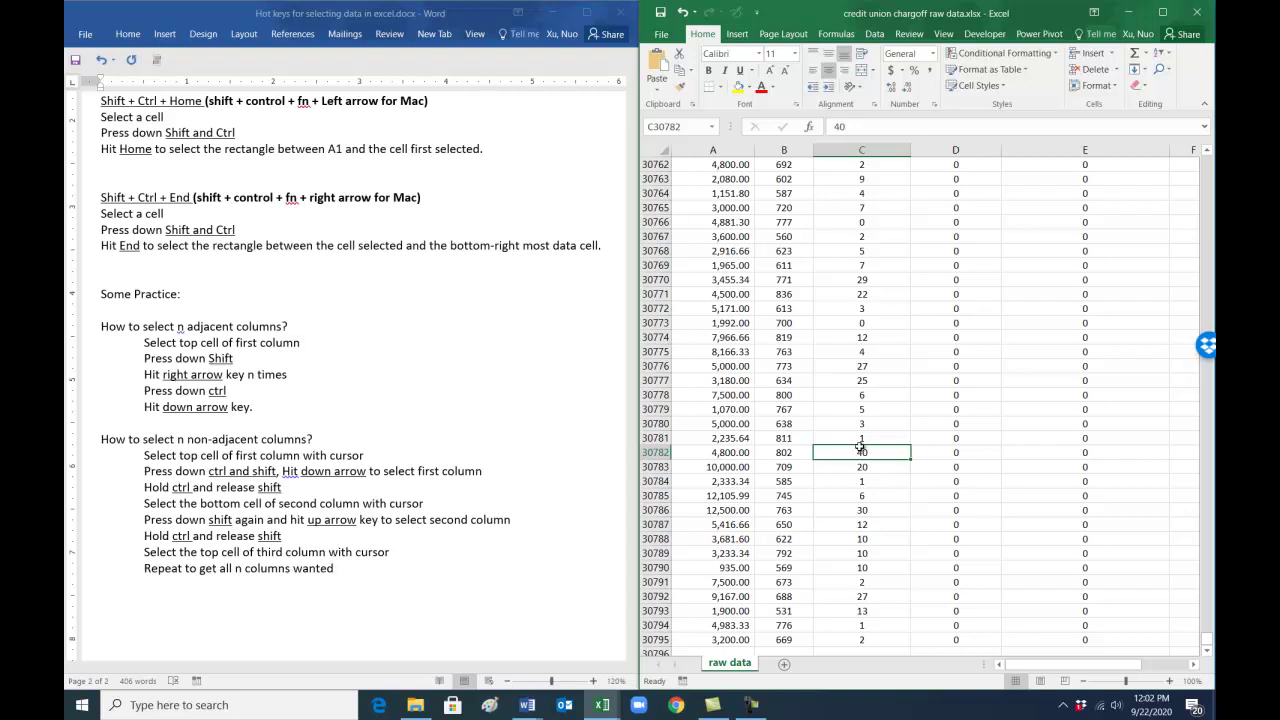
key("ctrl+Home")
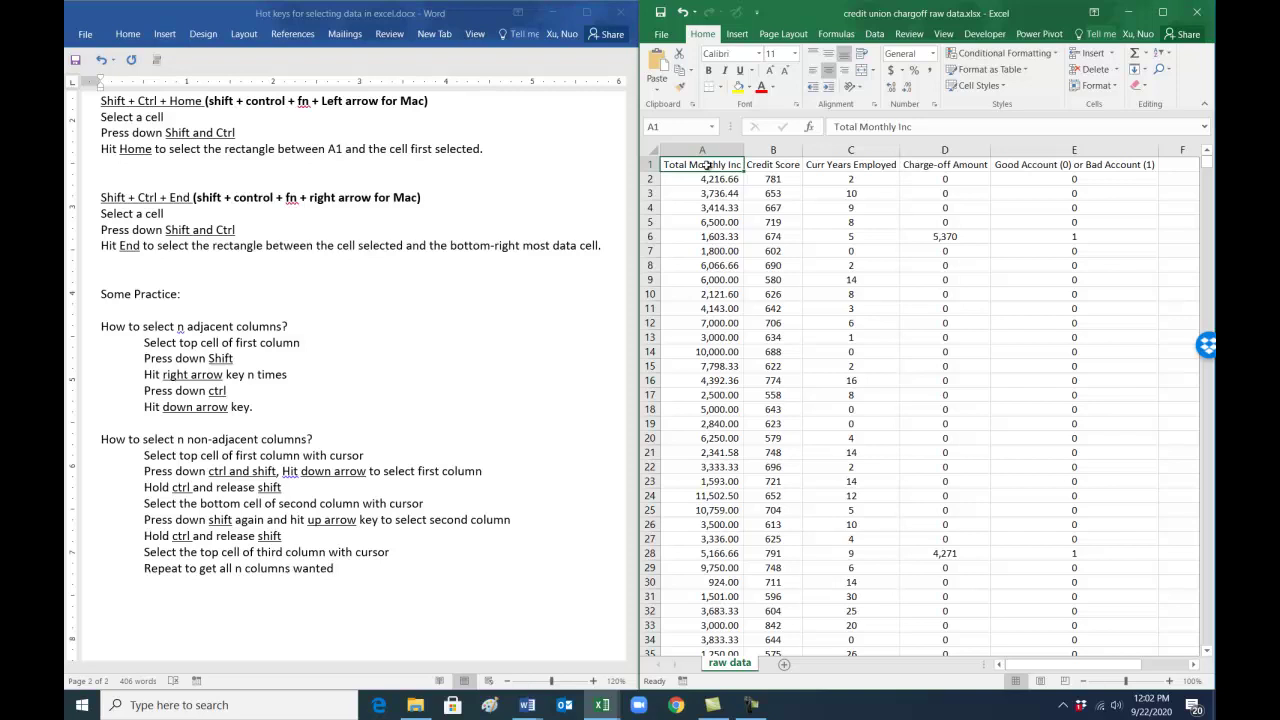
key("shift+Right")
key("shift+Right")
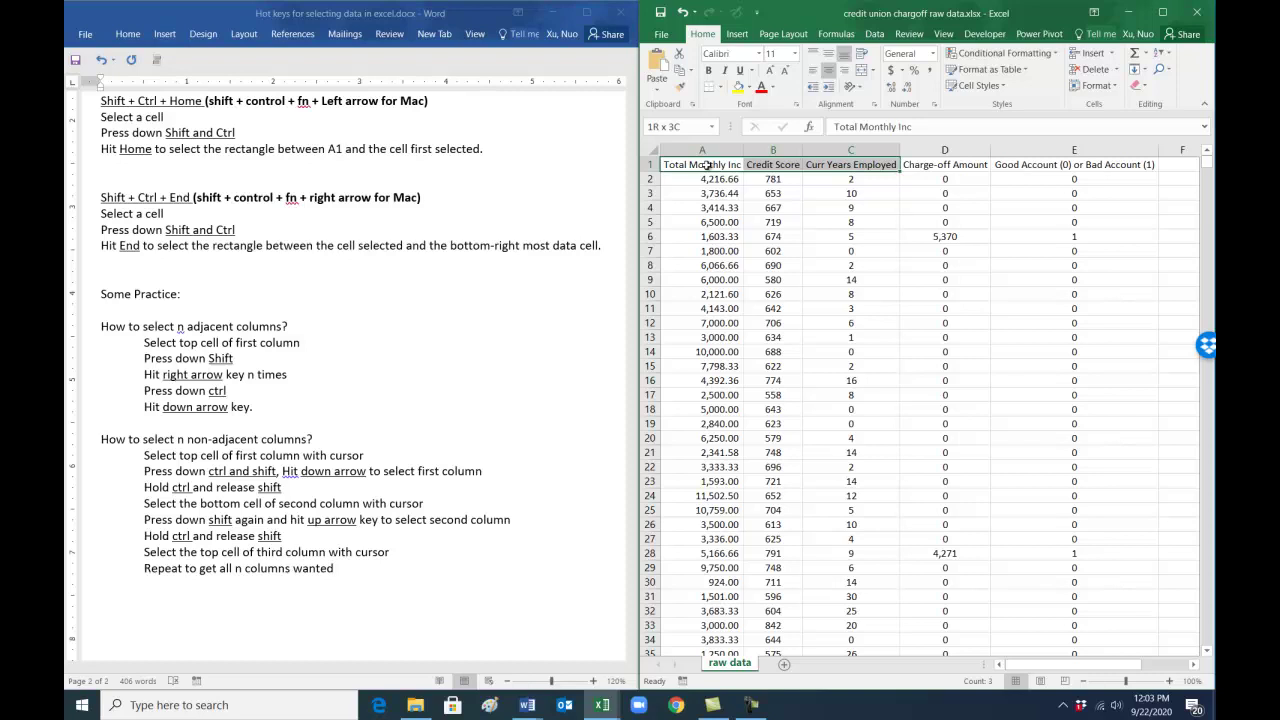
key("ctrl+shift+Down")
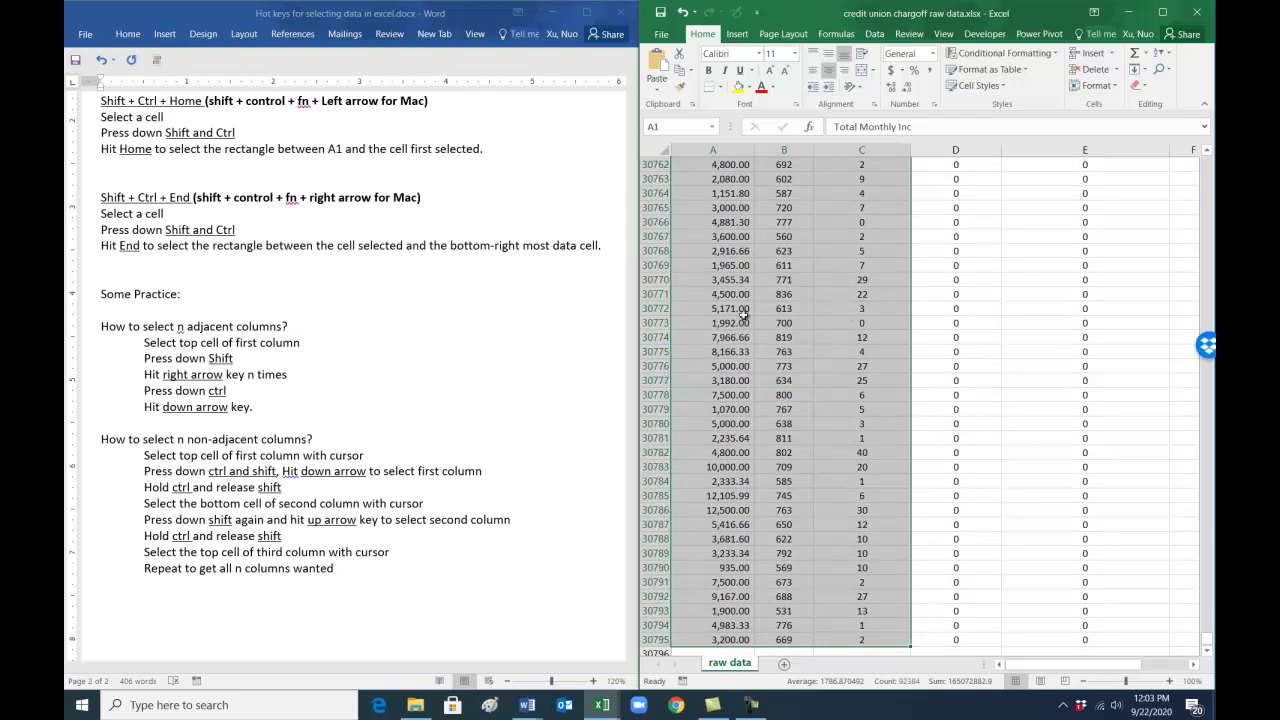
Step: Clear the column selection, return to A1, and bring the Word notes on selecting n non-adjacent columns into view
left_click(953, 376)
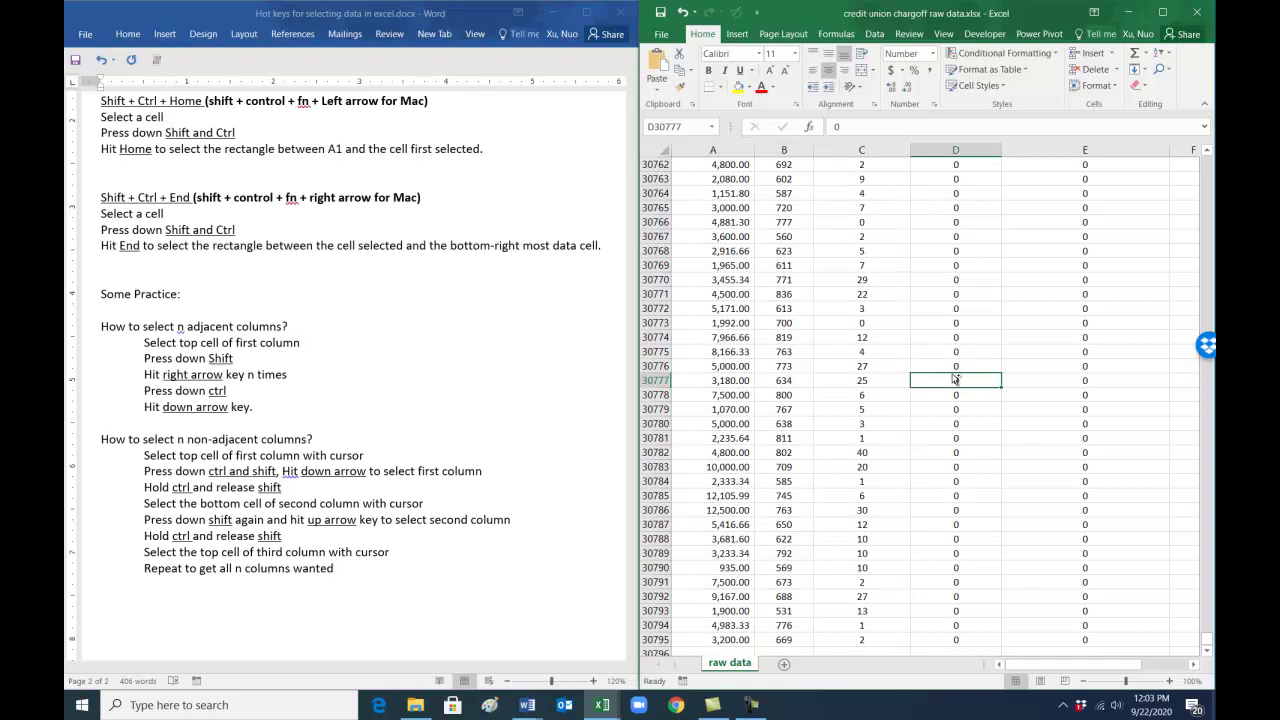
key("ctrl+Home")
left_click(345, 422)
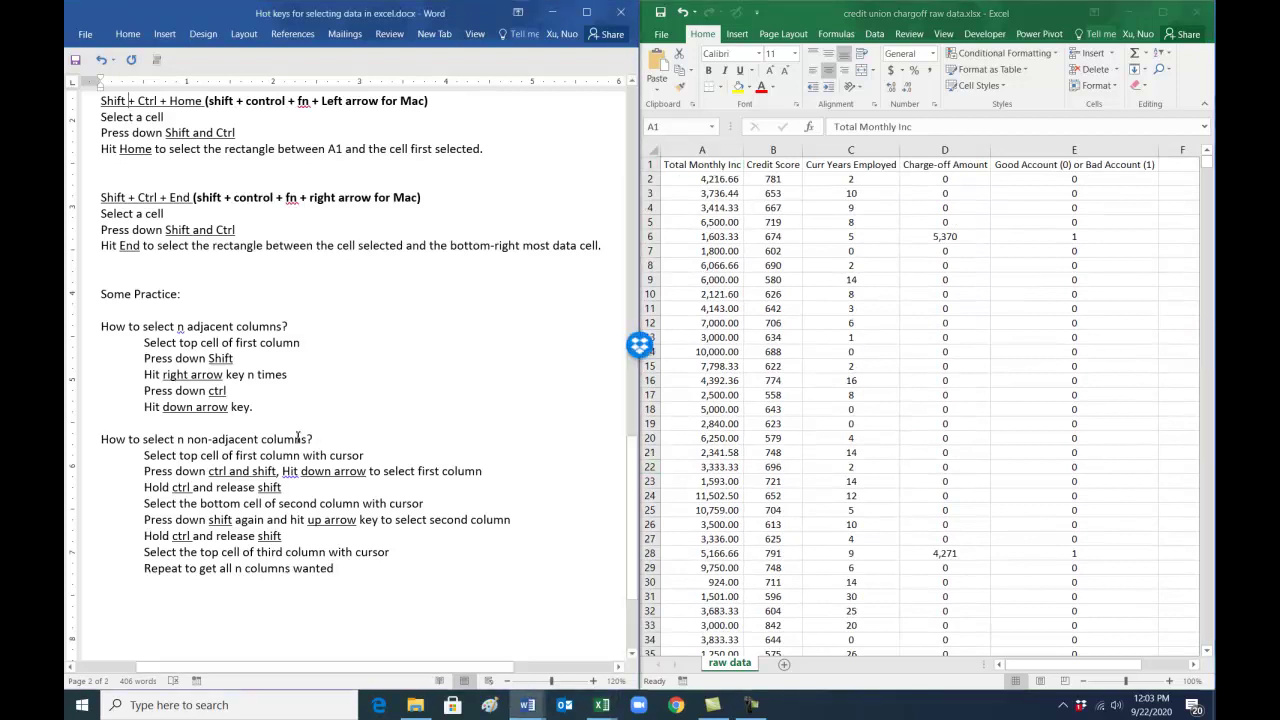
scroll(331, 404, "down", 1)
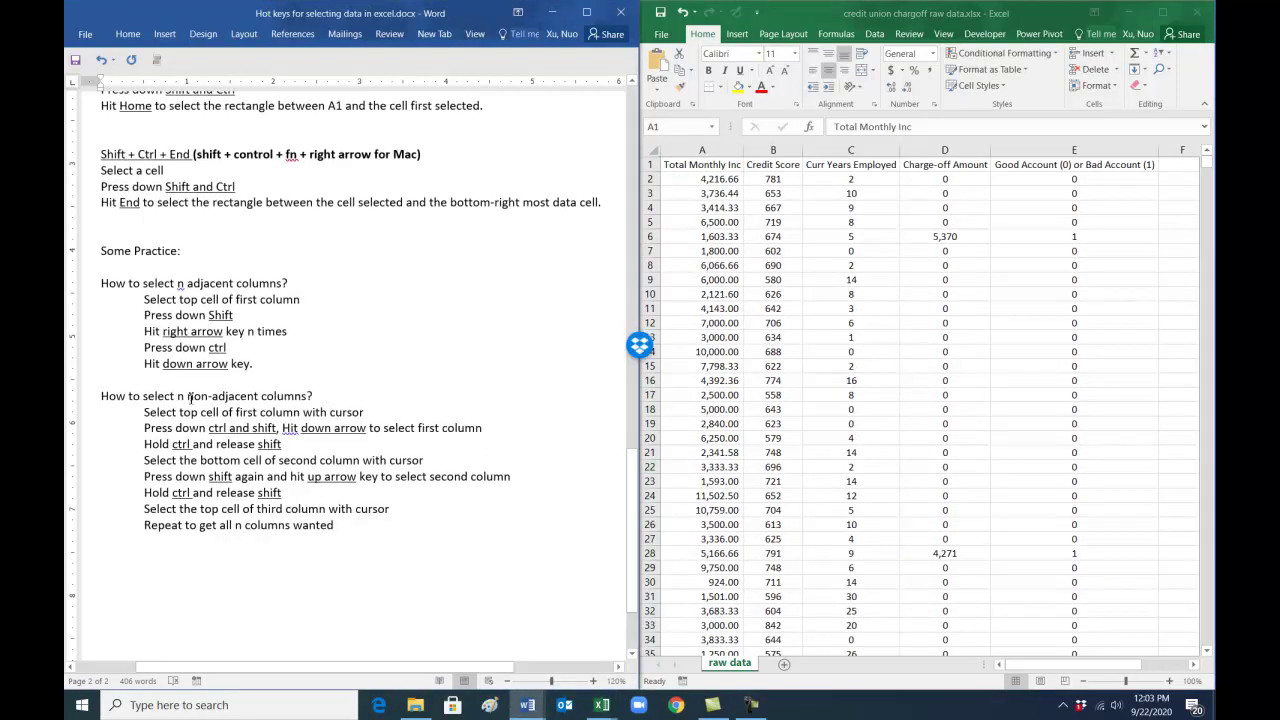
Step: Place the text cursor in Word's non-adjacent columns heading, and select the Excel data columns A, C and E together from row 1 to 30795
left_click(328, 396)
left_click(688, 167)
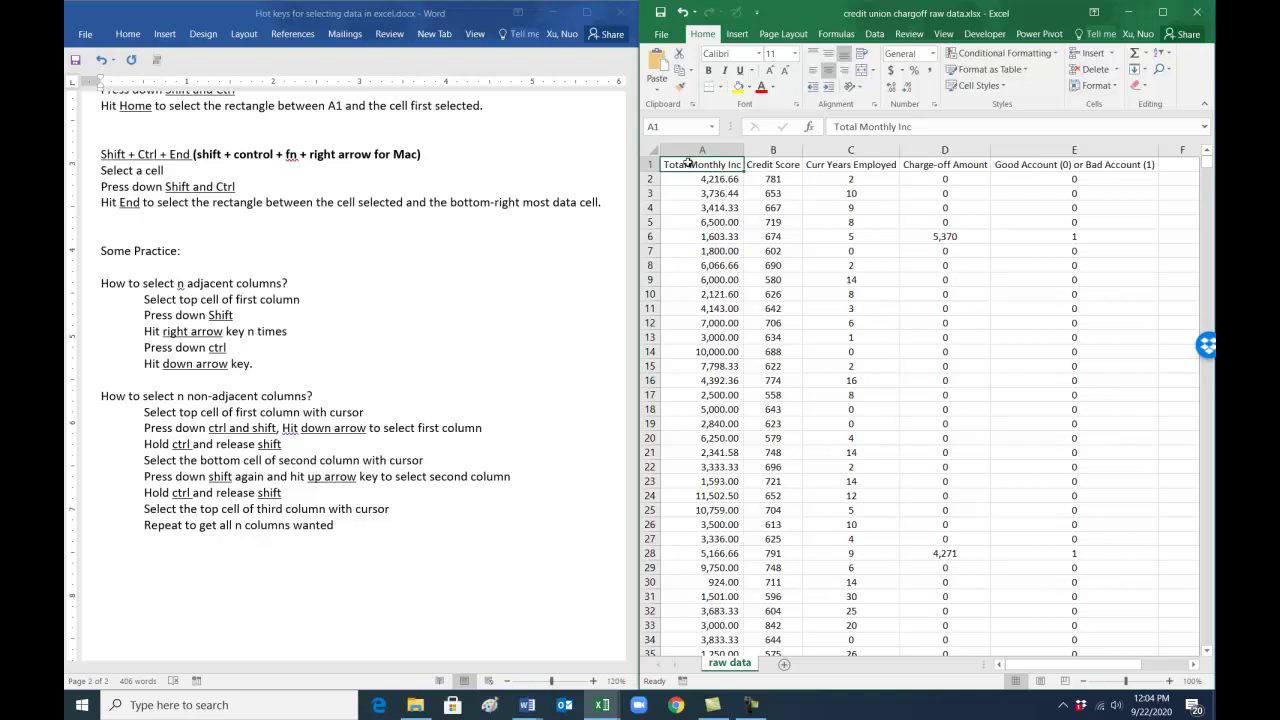
key("ctrl+shift+Down")
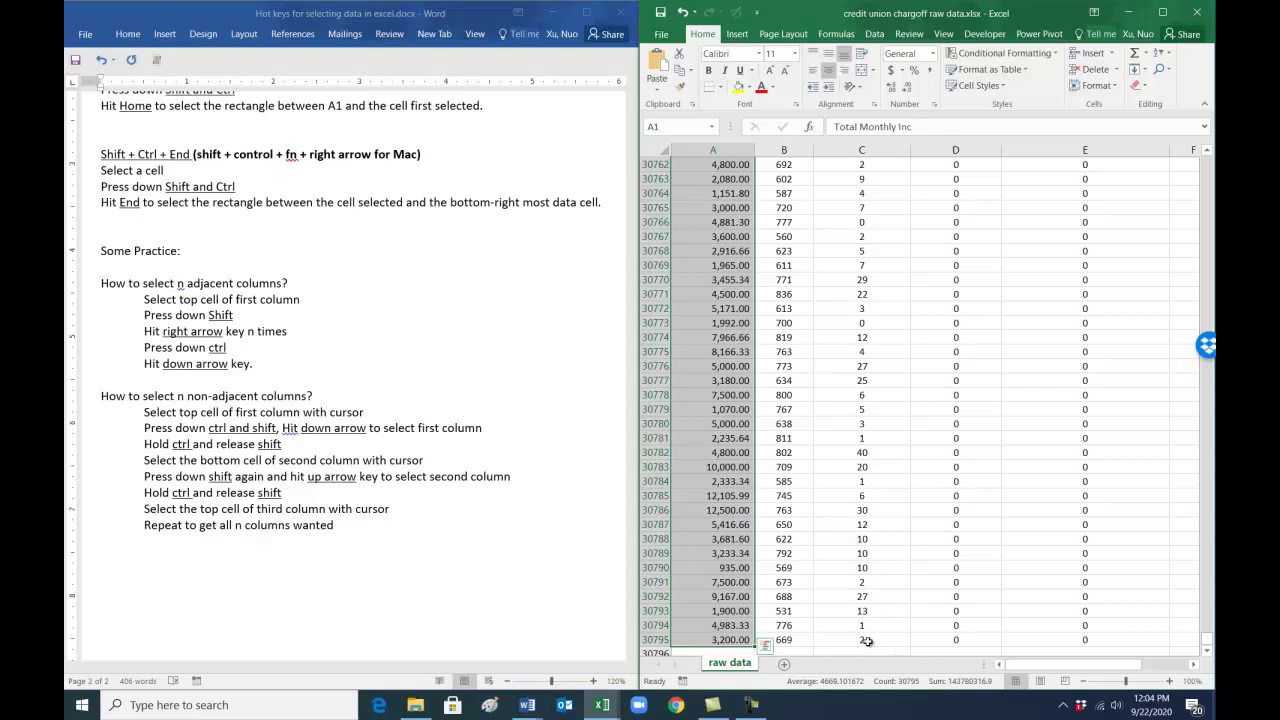
left_click(867, 640)
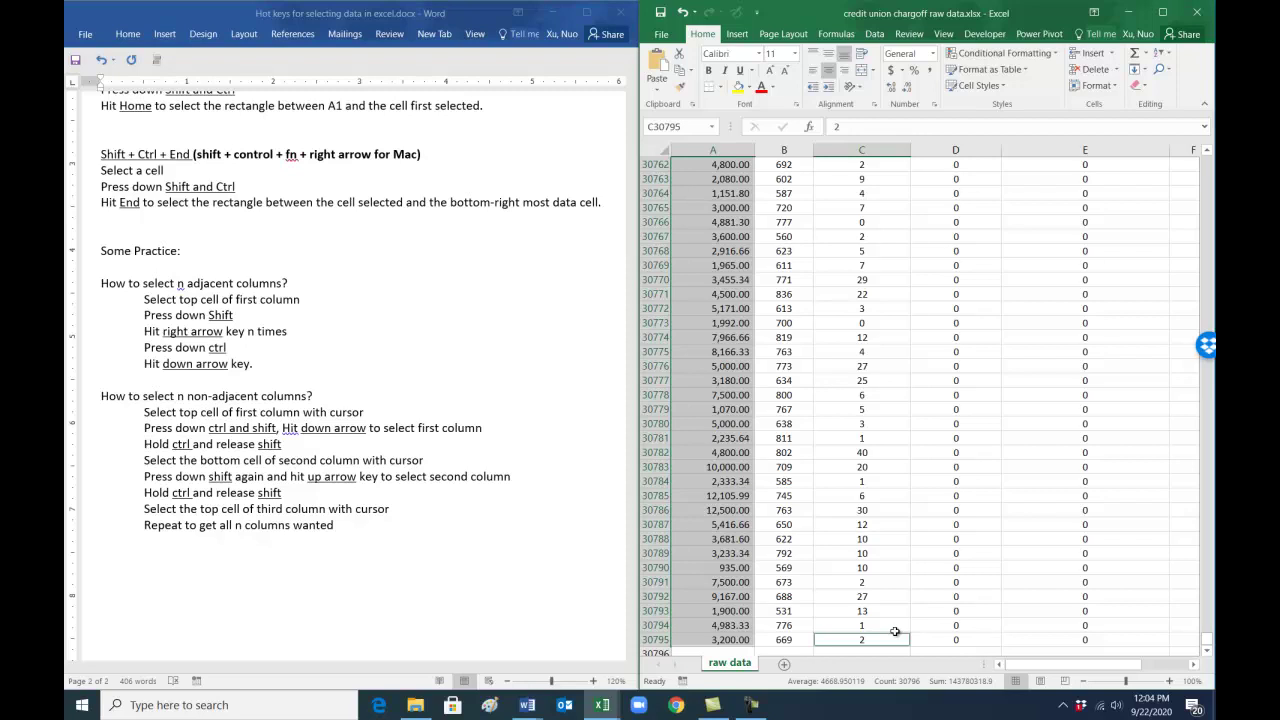
key("ctrl+shift+Up")
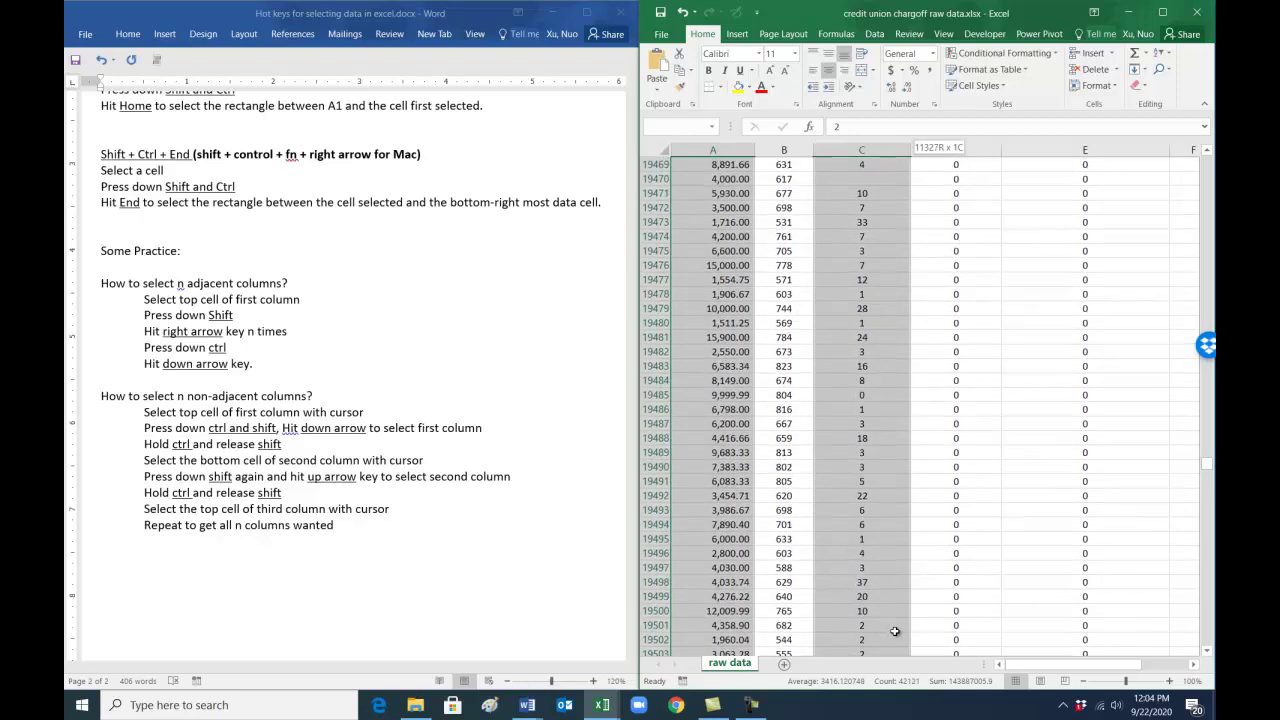
key("ctrl+shift+Up")
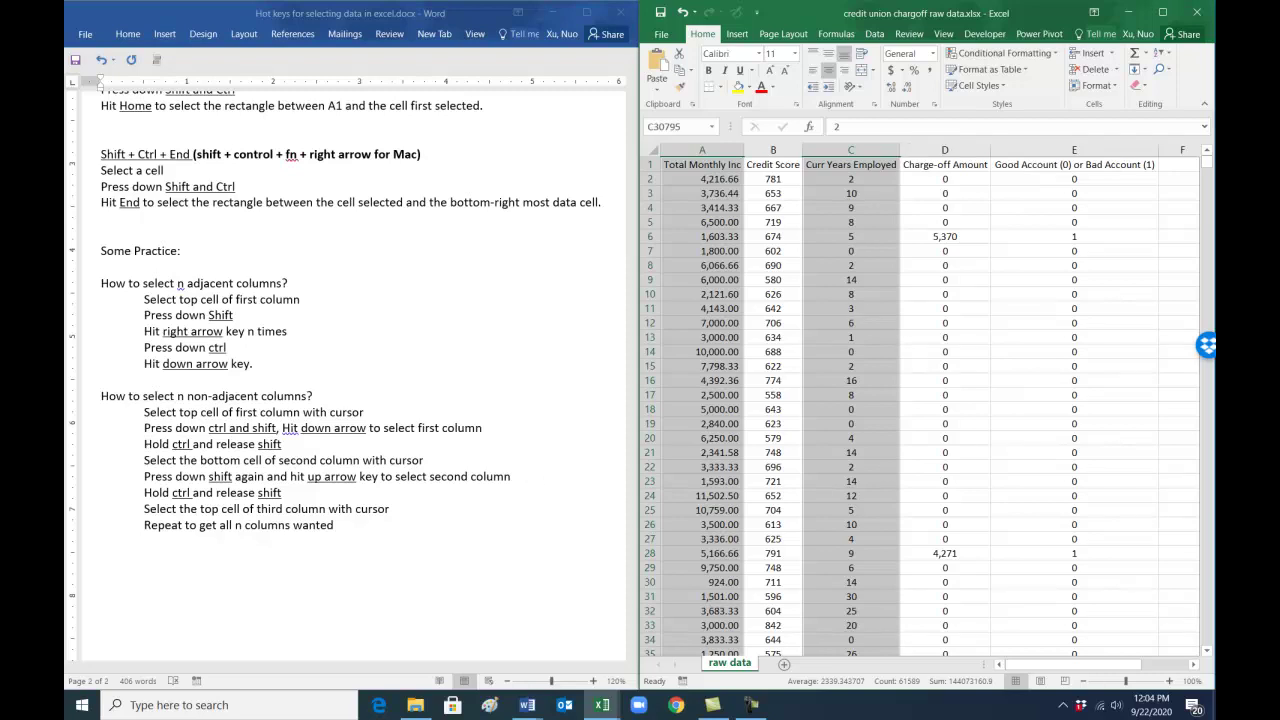
left_click(1042, 167, "ctrl")
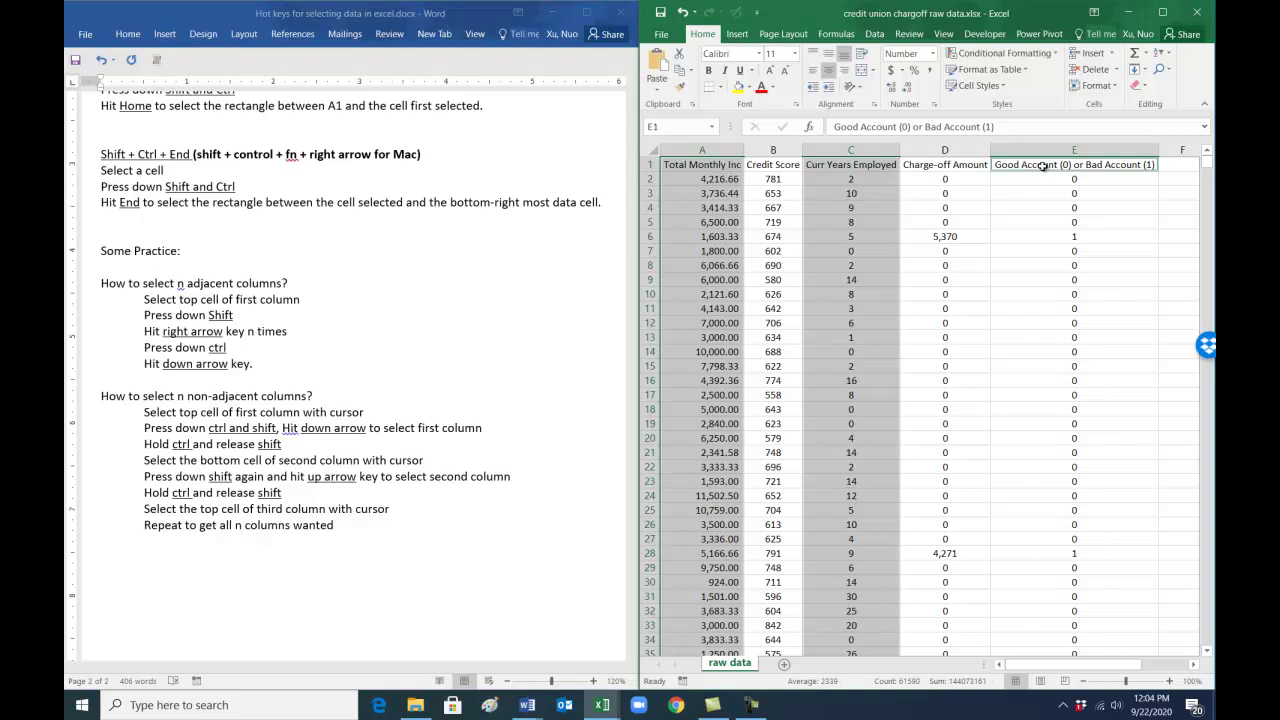
key("ctrl+shift+Down")
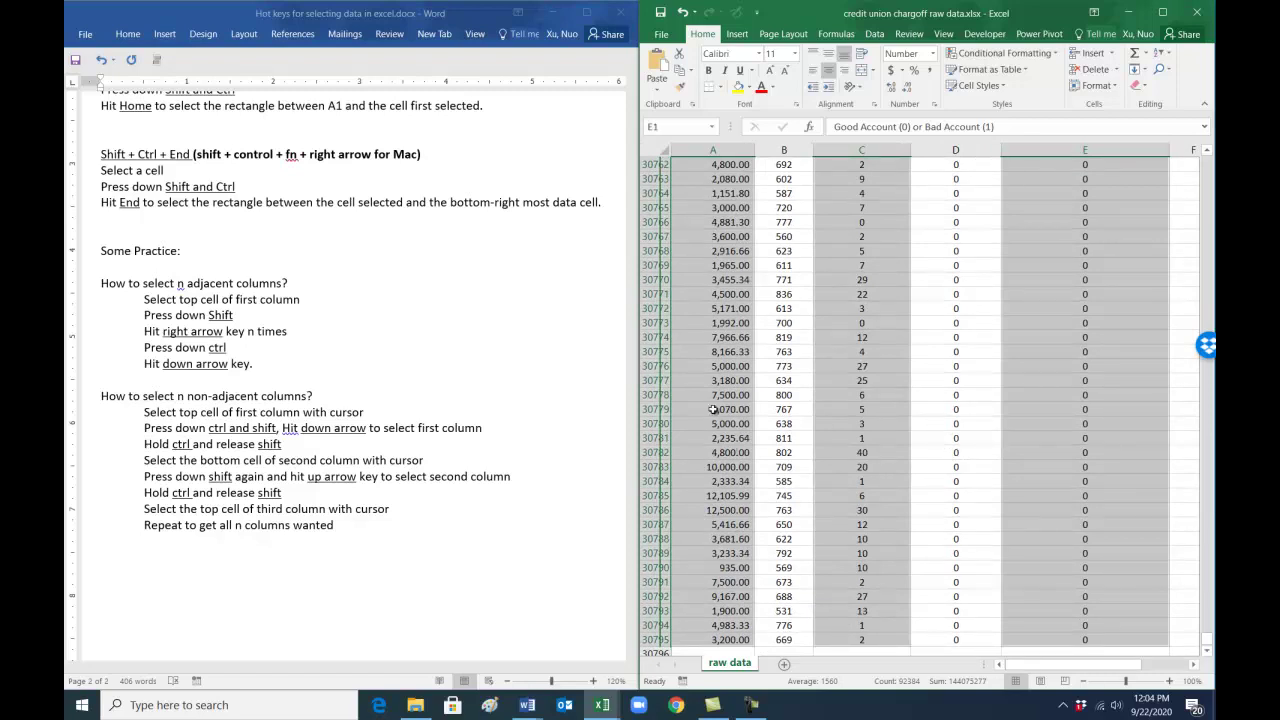
Step: Clear the selection of columns A, C and E and return to cell A1
left_click(1040, 402)
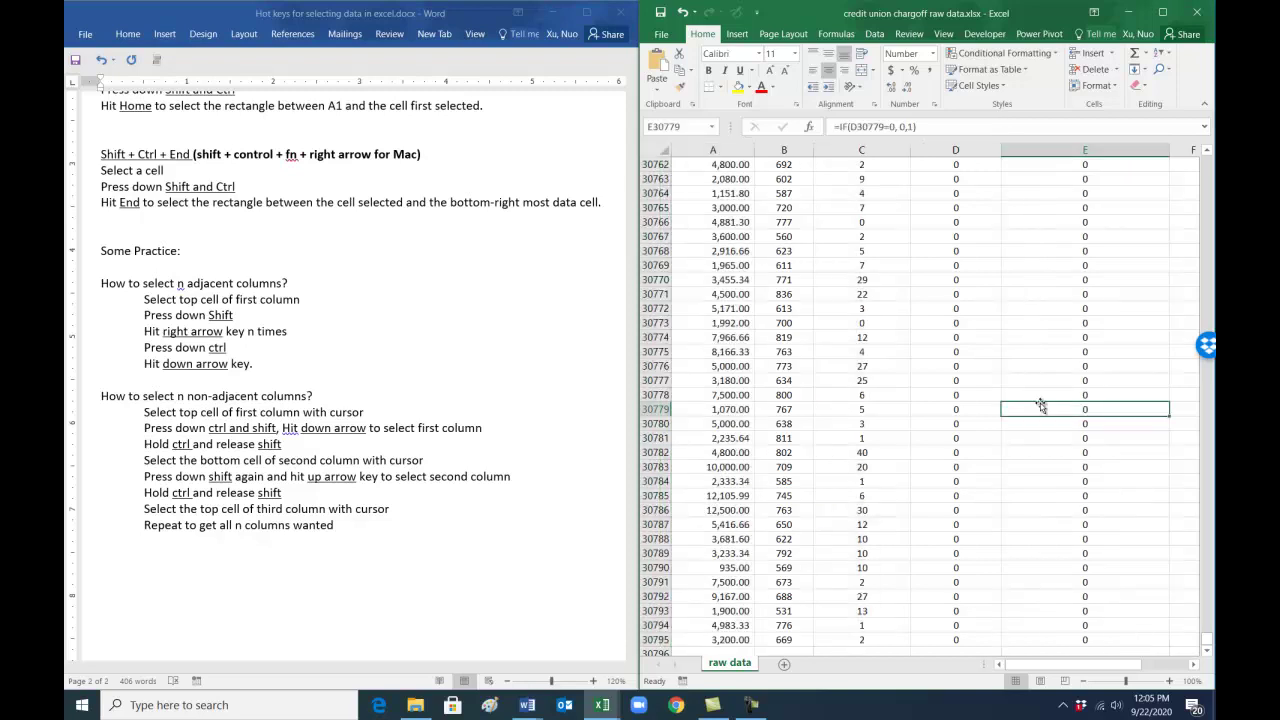
double_click(878, 465)
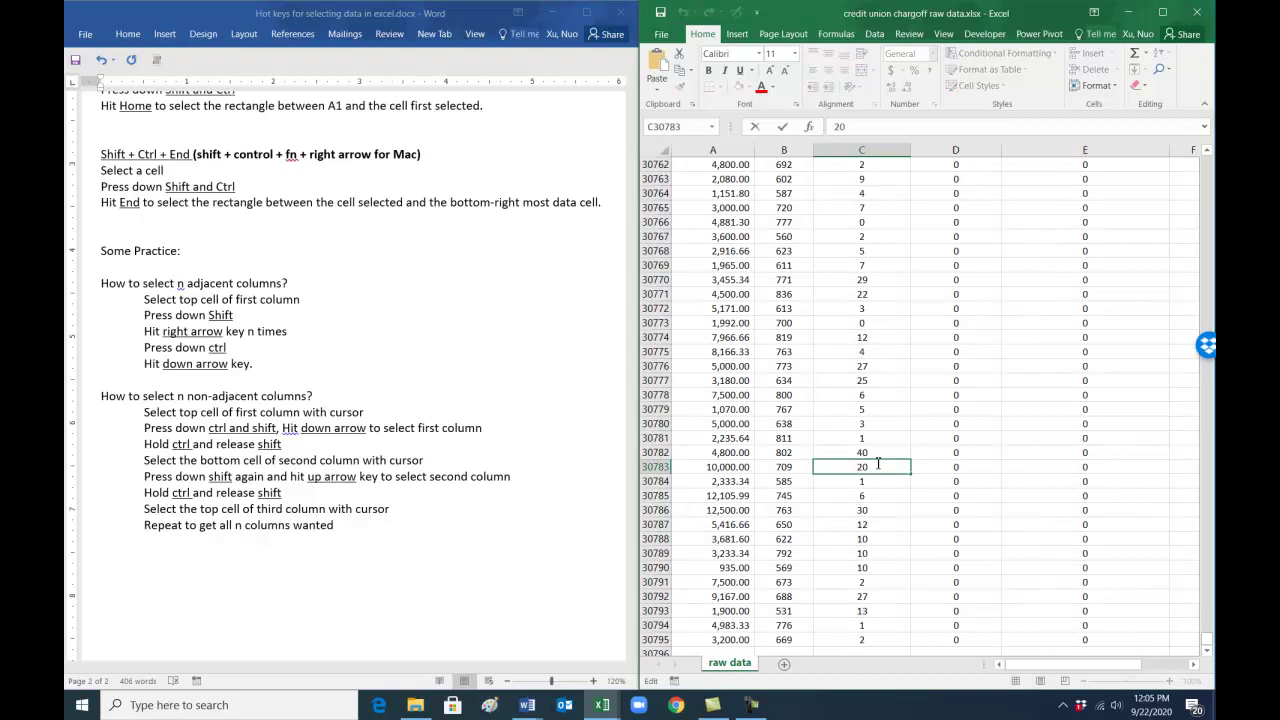
key("Escape")
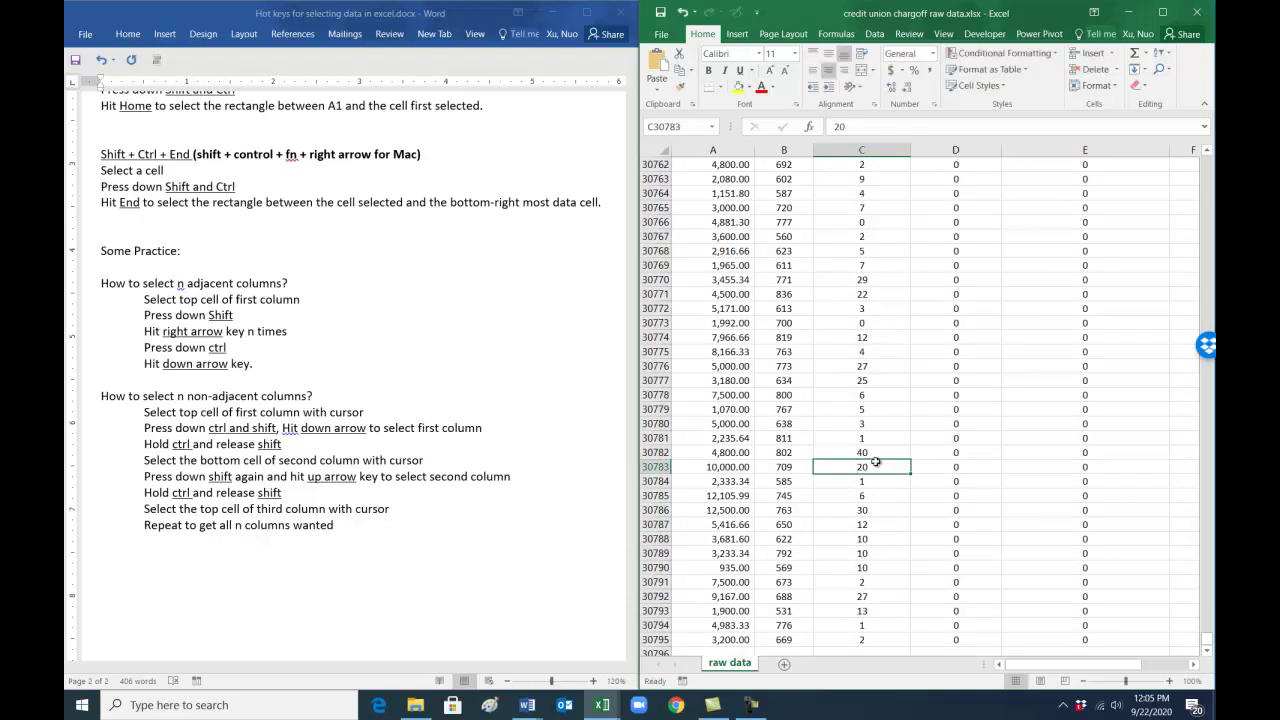
left_click(886, 437)
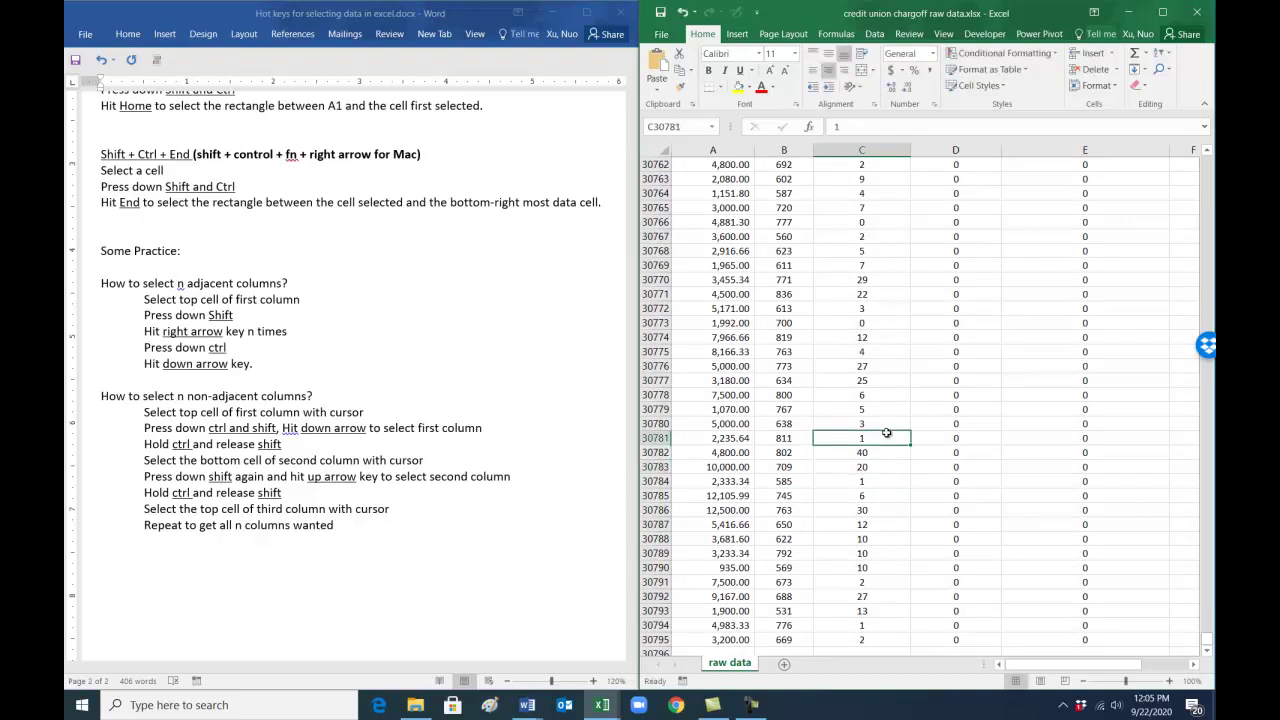
key("ctrl+Home")
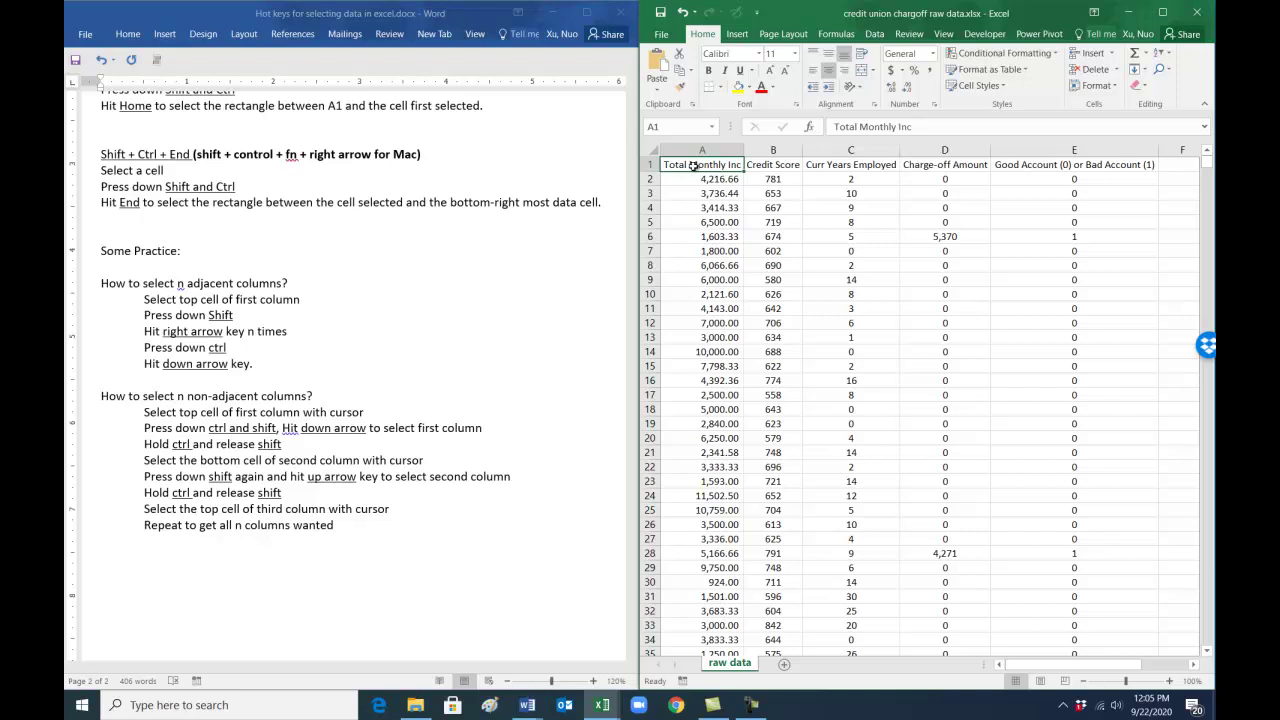
Step: Select the Total Monthly Inc and Curr Years Employed columns together, from row 1 down to row 30795
key("ctrl+shift+Down")
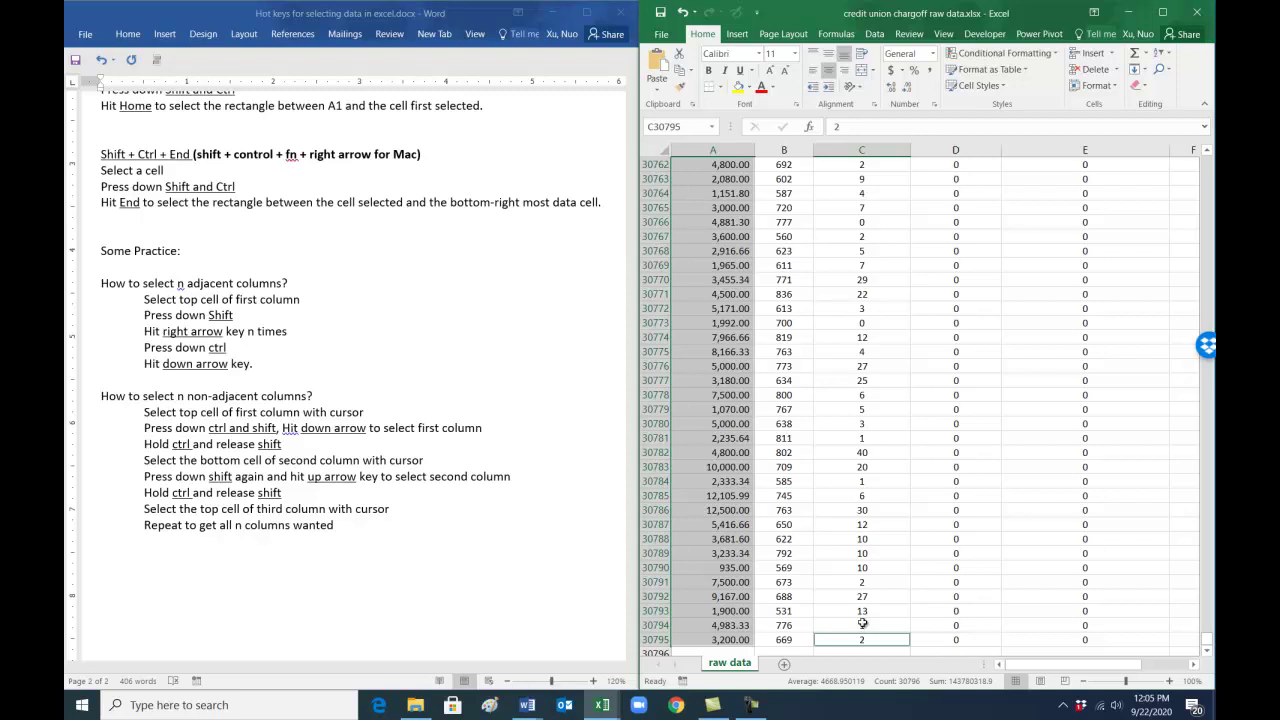
key("shift+Up")
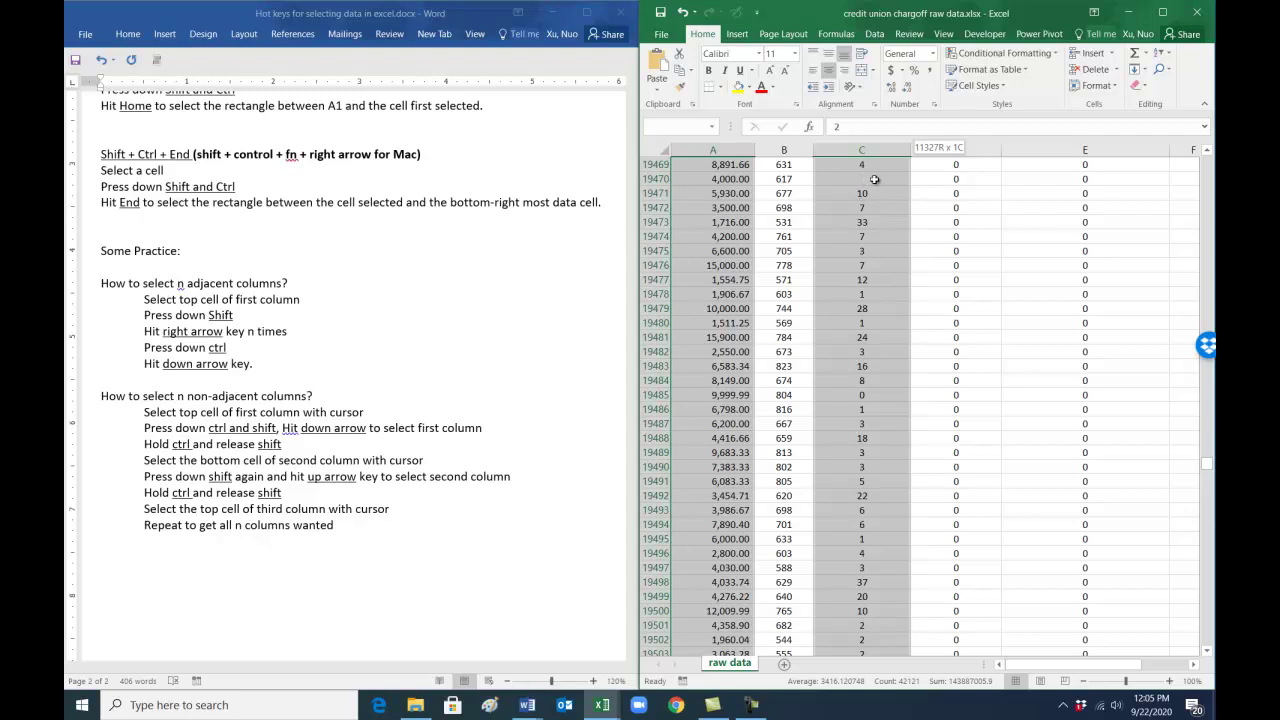
key("ctrl+shift+Up")
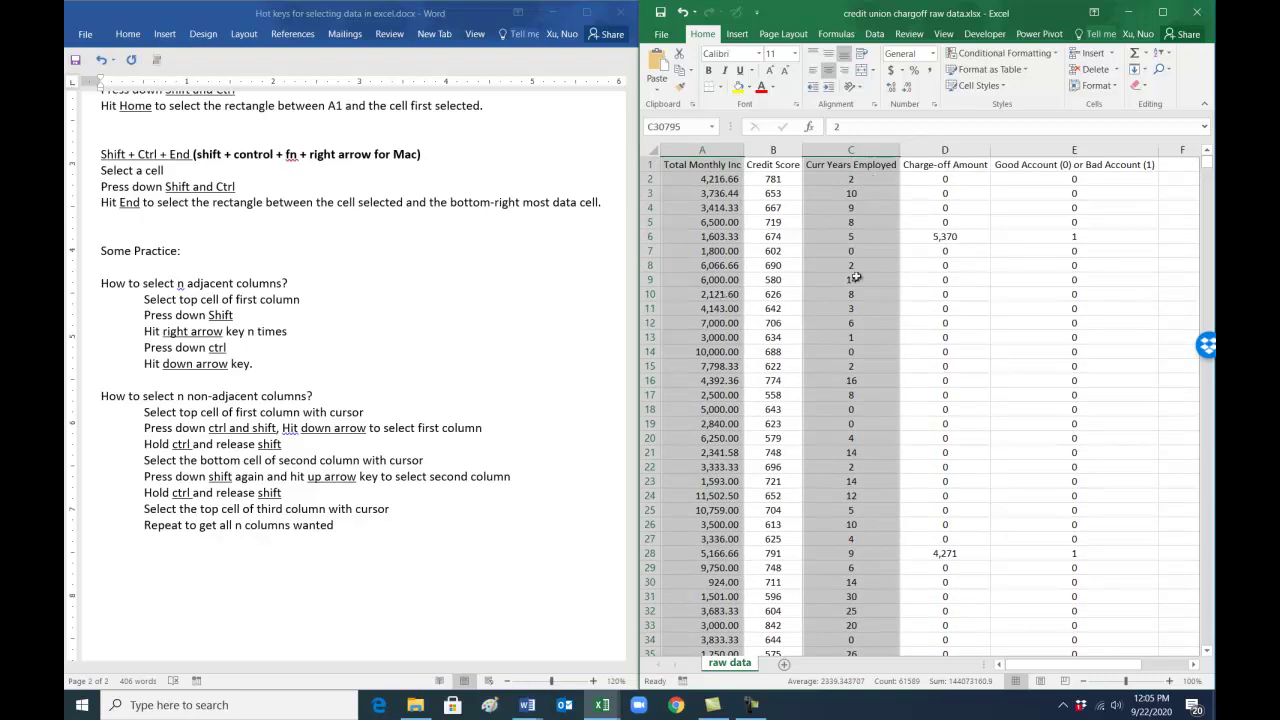
Step: Insert a scatter chart of the two selected columns, and position and enlarge it over columns B to E, about rows 7 to 28
left_click(738, 36)
left_click(848, 89)
left_click(860, 130)
left_click_drag(912, 318, 902, 264)
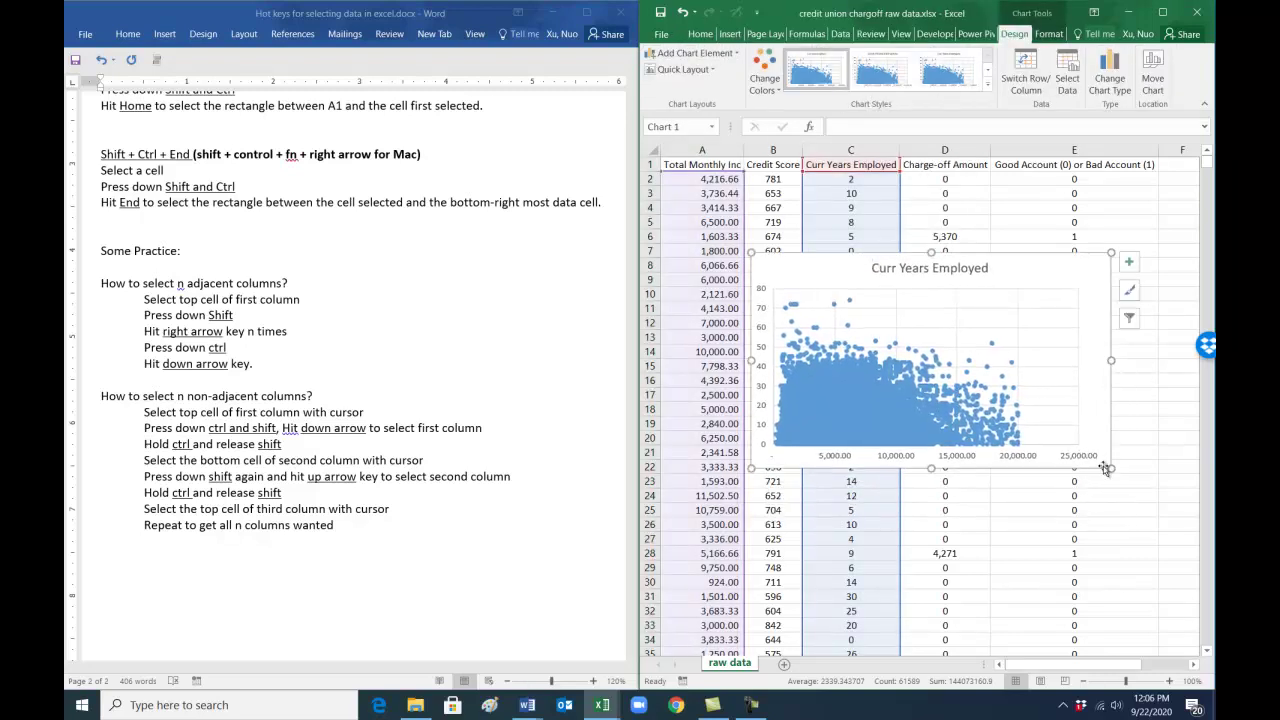
left_click_drag(1104, 465, 1160, 556)
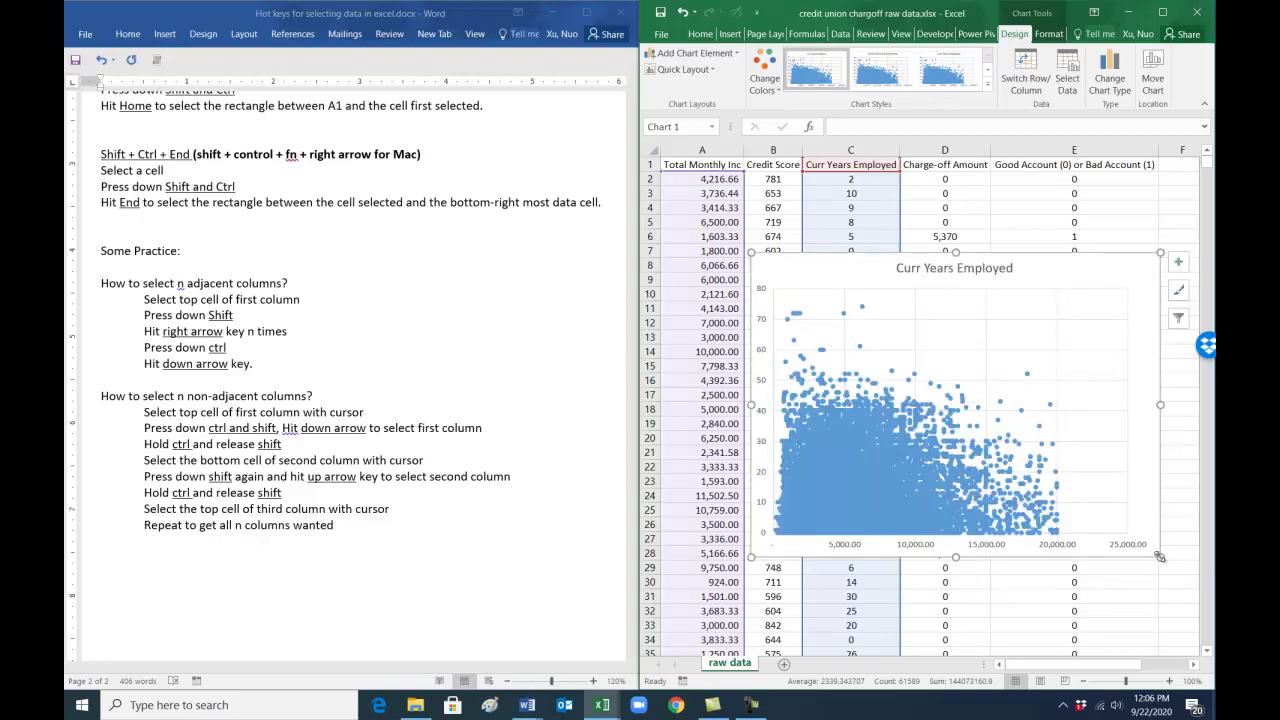